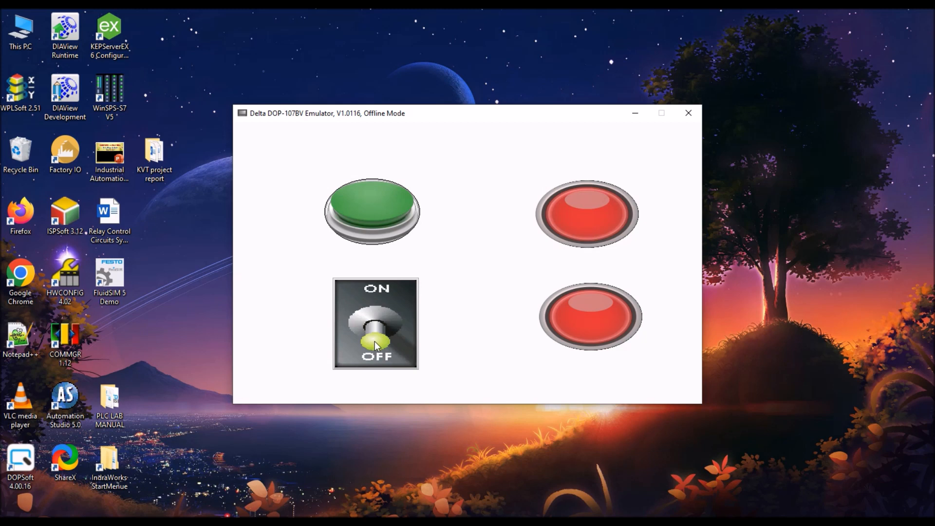
# Toggle the emulator's ON/OFF switch several times to test the lamp beside it, and close the emulator
pyautogui.click(375, 341)
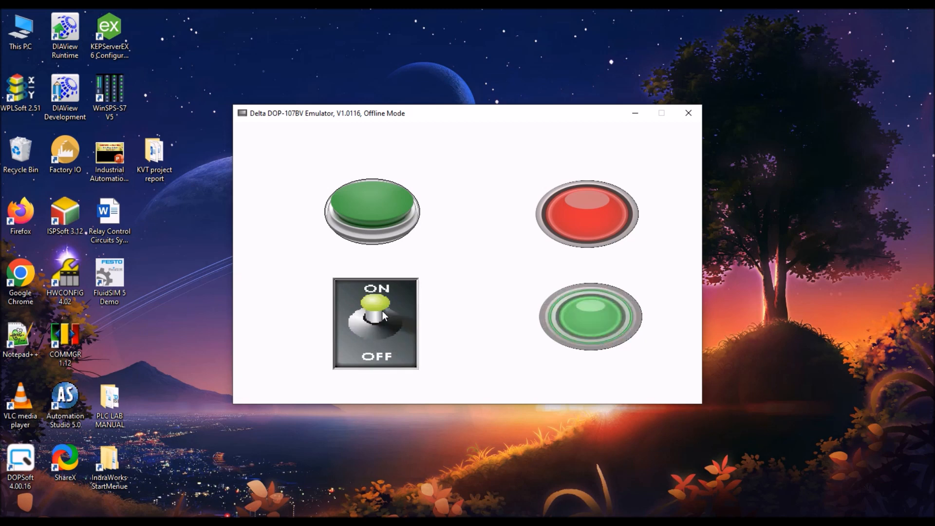
pyautogui.click(382, 311)
pyautogui.click(379, 329)
pyautogui.click(380, 322)
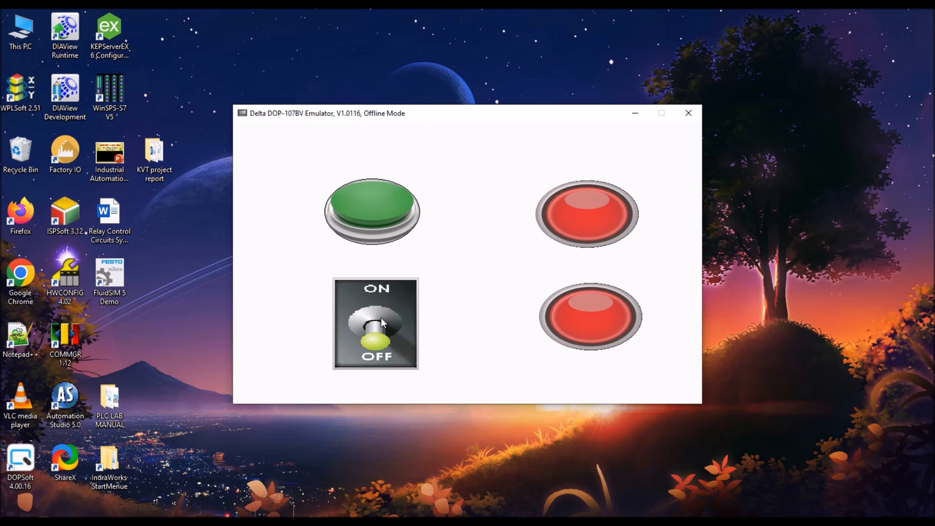
pyautogui.click(381, 318)
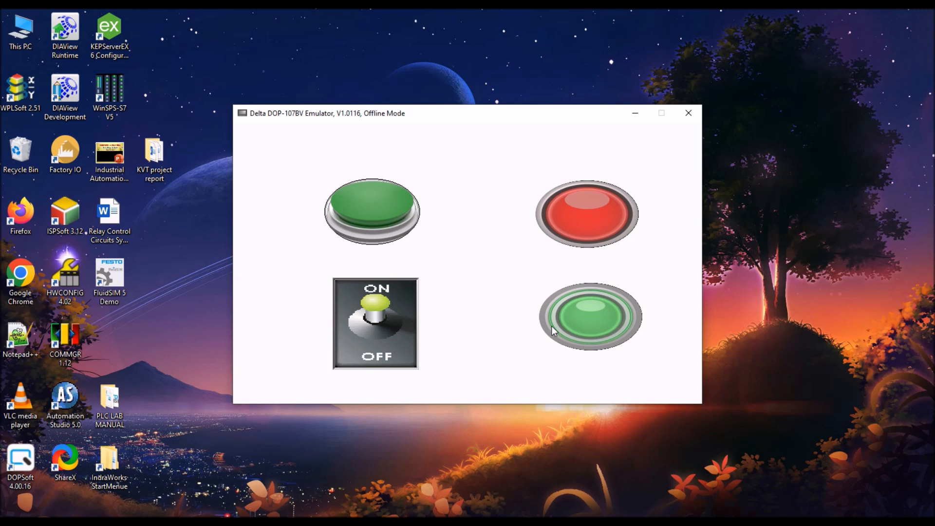
pyautogui.click(383, 312)
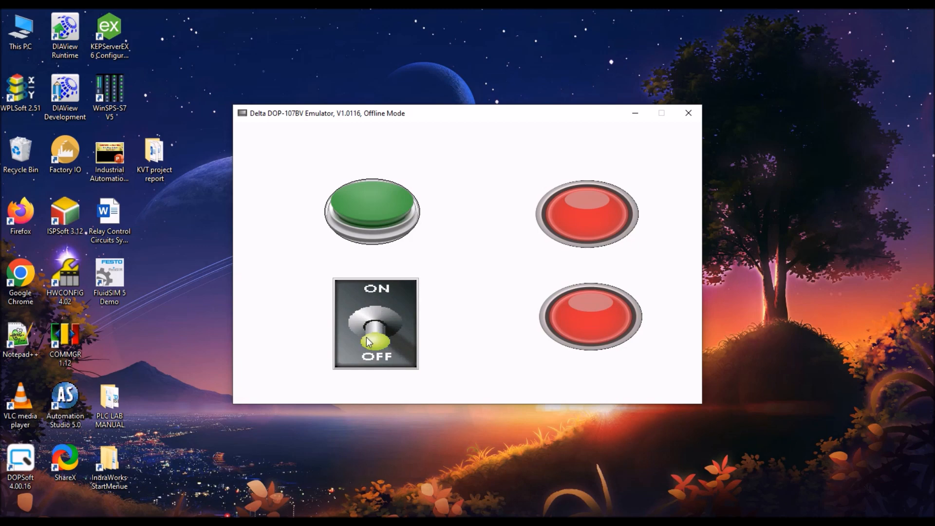
pyautogui.click(688, 113)
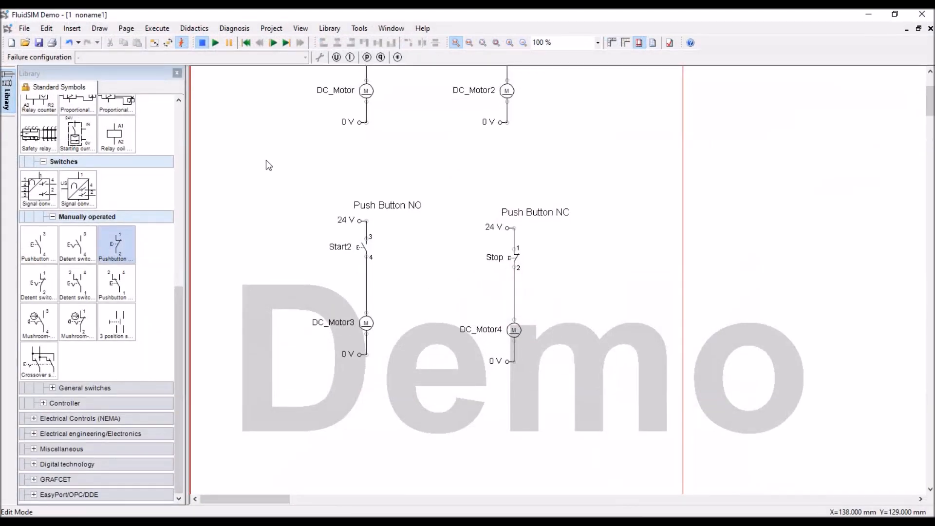
# Launch FluidSIM 5 Demo with Pneumatics, Hydraulics and Electrical engineering enabled, and create a new blank drawing in the maximized window
pyautogui.scroll(3, 266, 160)
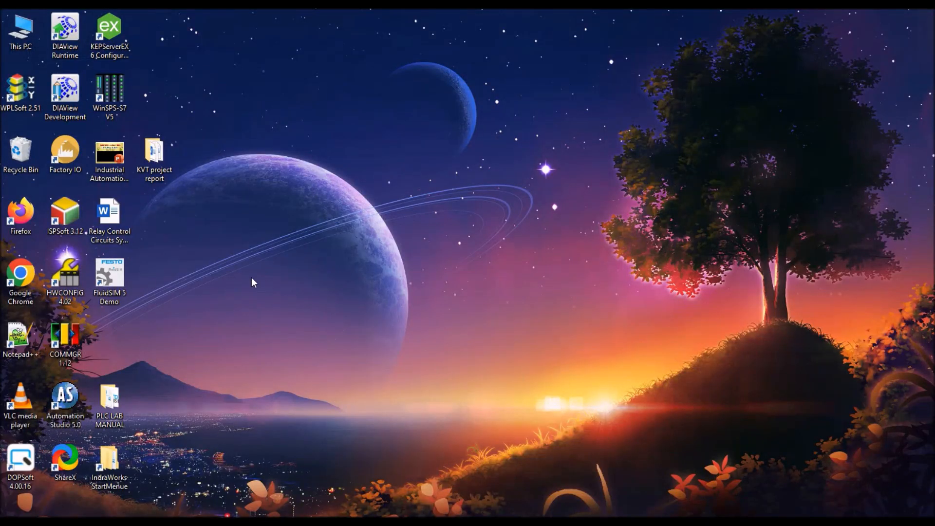
pyautogui.doubleClick(113, 265)
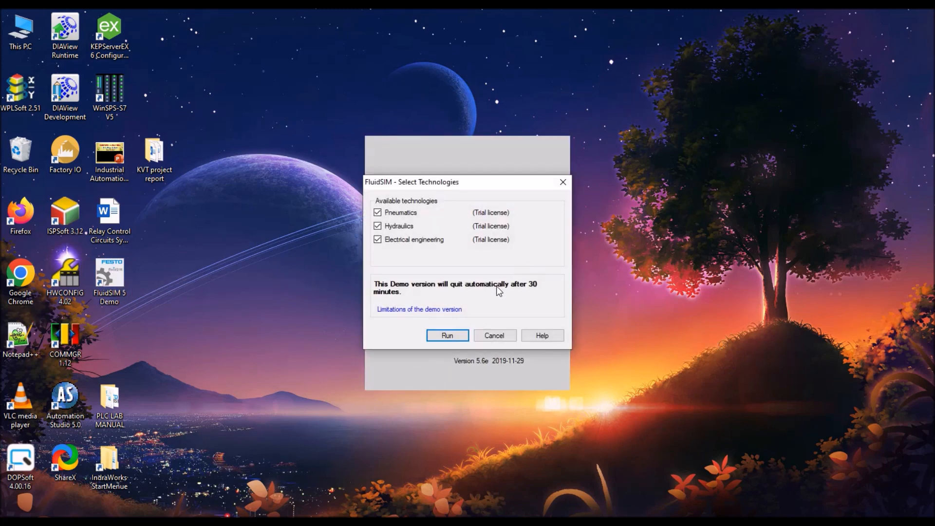
pyautogui.click(448, 336)
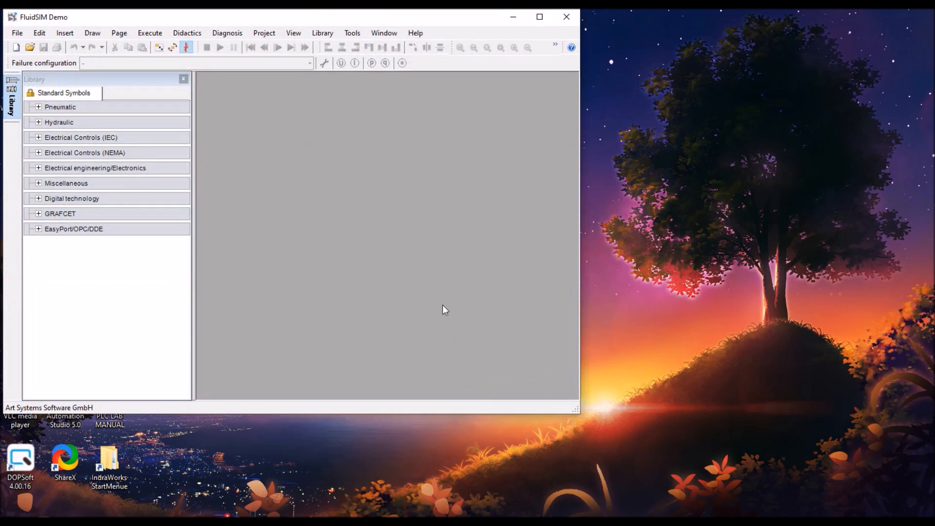
pyautogui.click(539, 17)
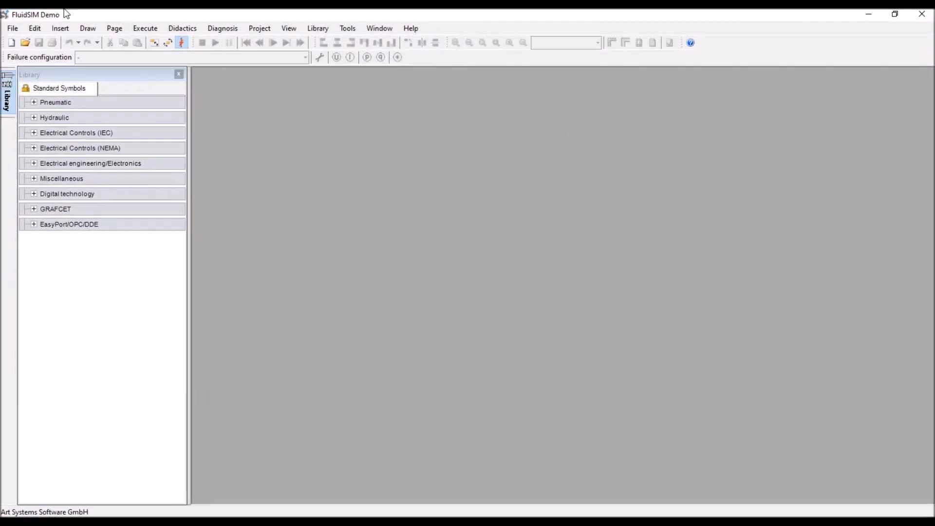
pyautogui.click(11, 44)
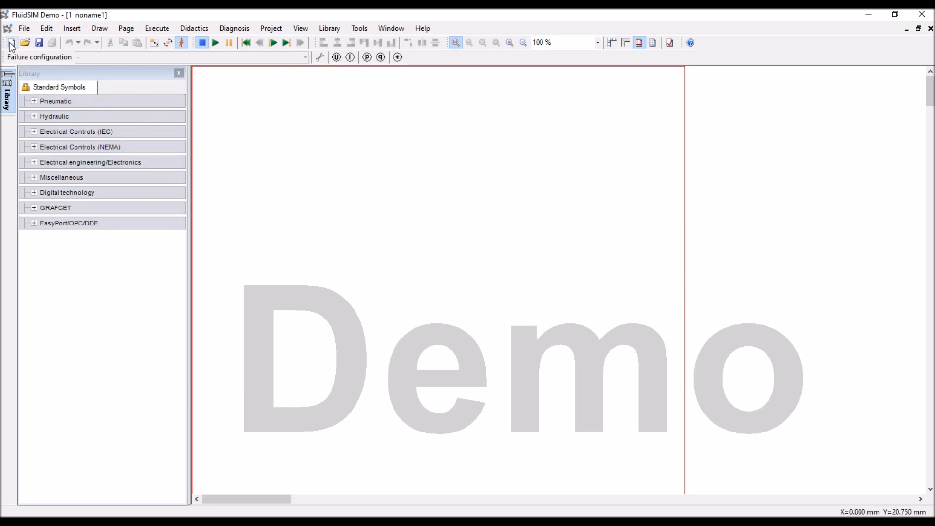
# Set the new drawing's paper size to A0 in the page setup
pyautogui.click(47, 28)
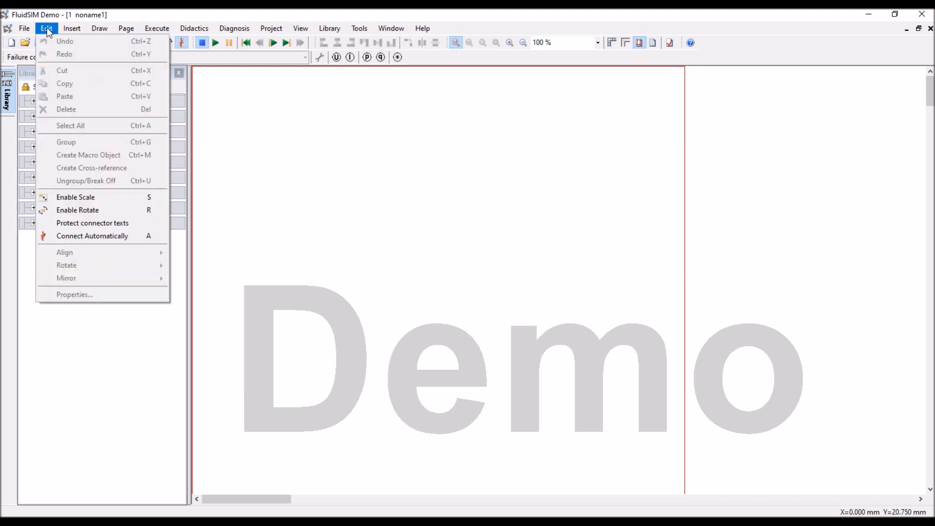
pyautogui.moveTo(16, 34)
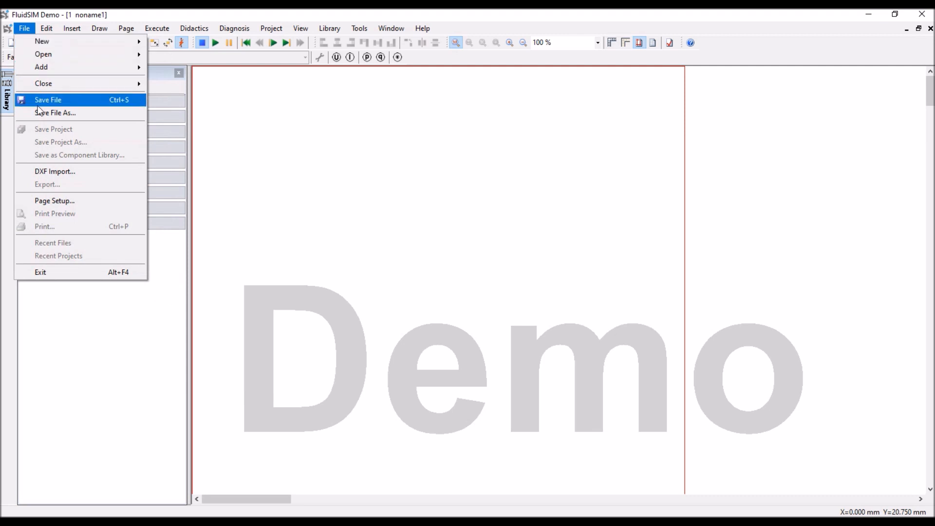
pyautogui.click(73, 199)
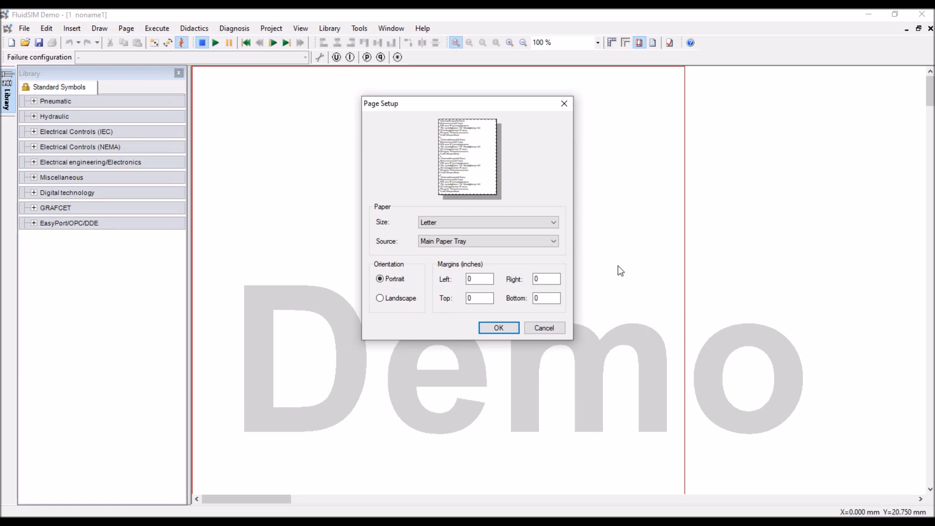
pyautogui.click(464, 223)
pyautogui.moveTo(557, 391); pyautogui.dragTo(521, 252)
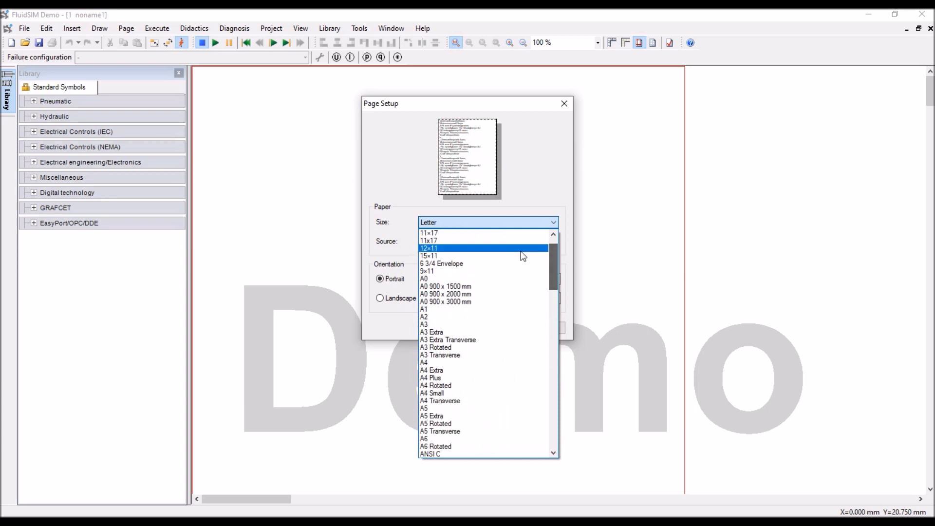
pyautogui.click(464, 280)
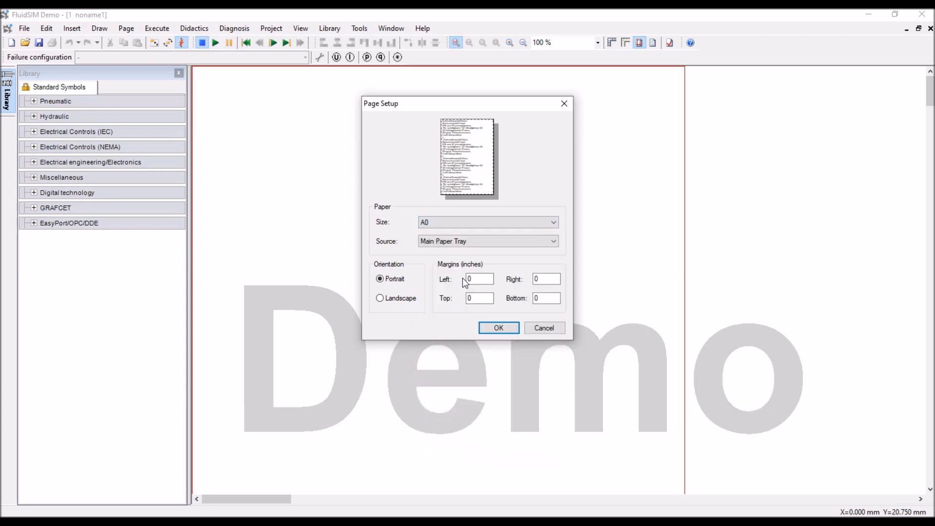
pyautogui.click(503, 330)
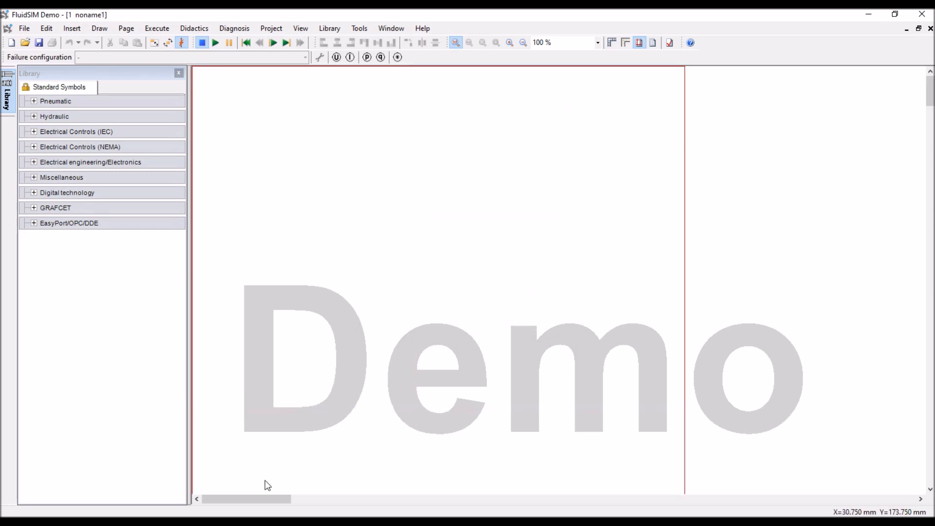
pyautogui.moveTo(234, 499); pyautogui.dragTo(174, 461)
pyautogui.moveTo(236, 499); pyautogui.dragTo(214, 476)
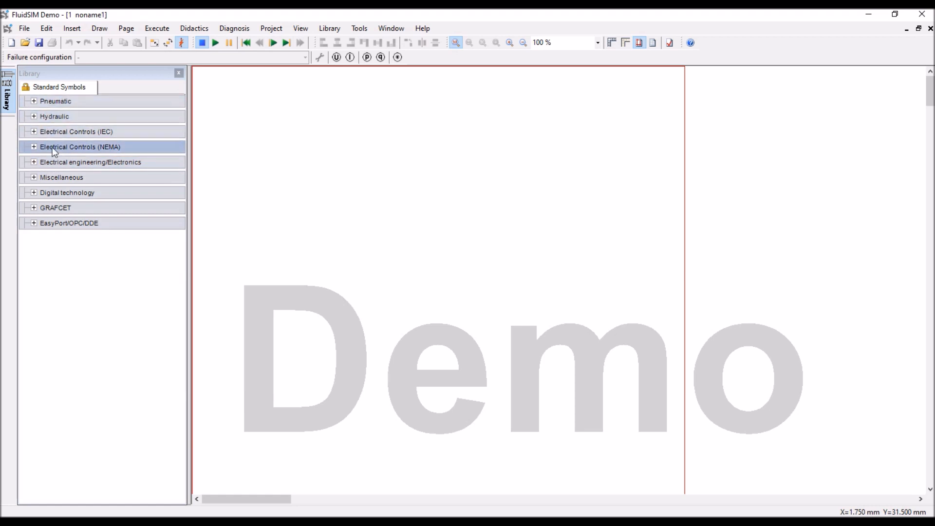
# Expand the Electrical Controls (IEC) library to the manually operated switches and examine the make and break detent switch symbols
pyautogui.click(33, 130)
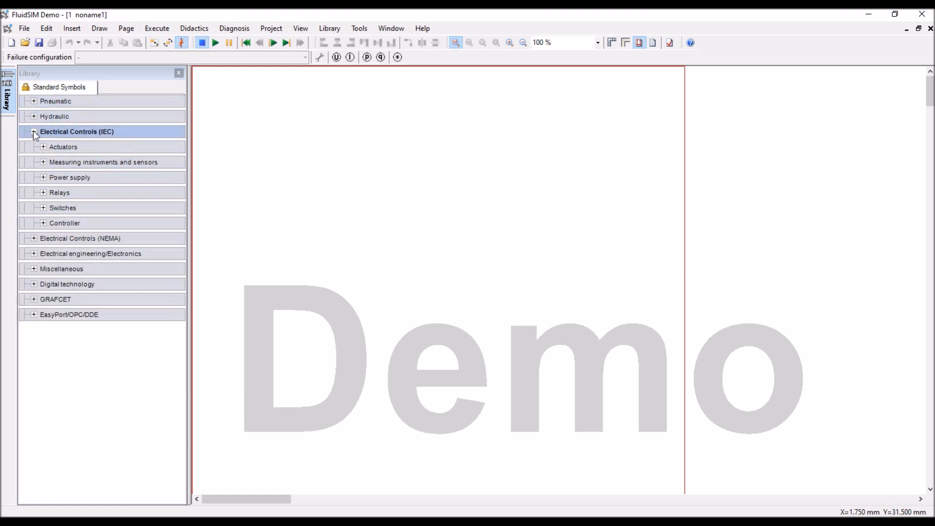
pyautogui.click(43, 208)
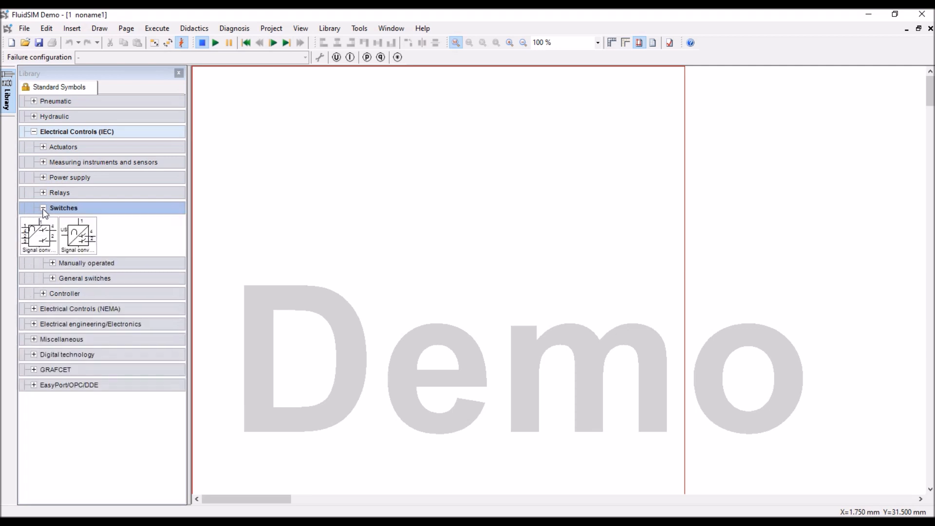
pyautogui.click(52, 263)
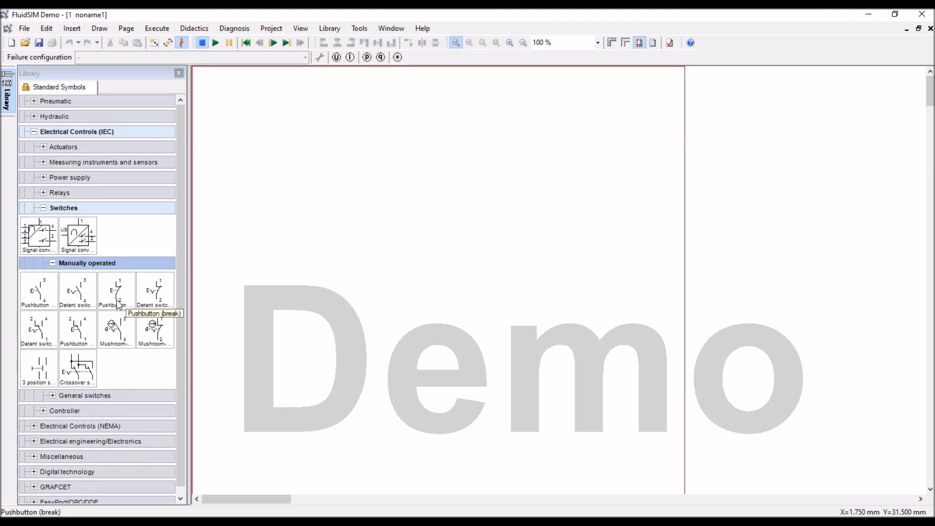
pyautogui.click(72, 289)
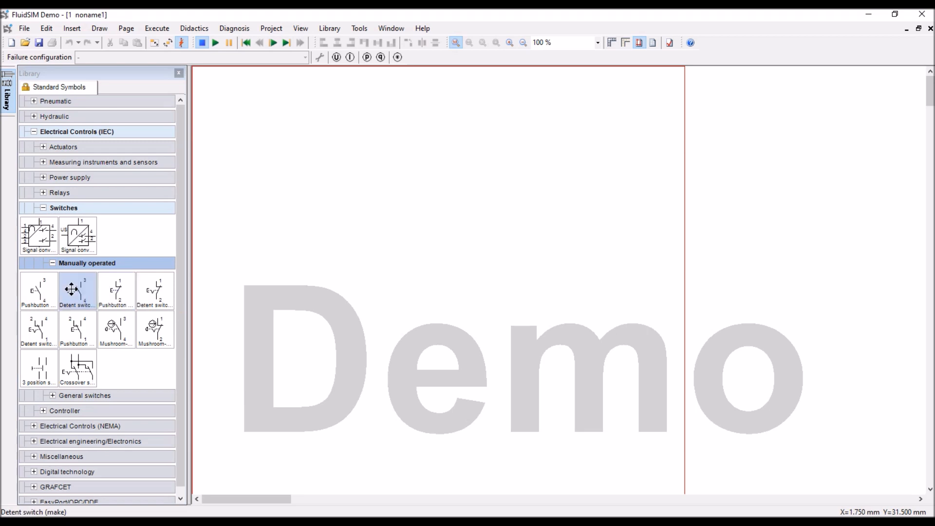
pyautogui.click(156, 301)
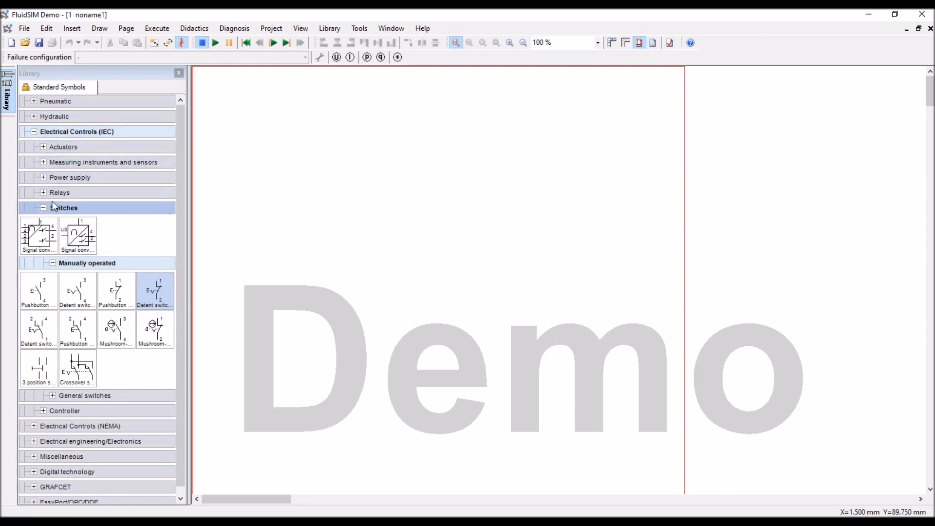
# Place a 24 V electrical connection in the upper part of the sheet and a 0 V connection aligned below it
pyautogui.click(43, 178)
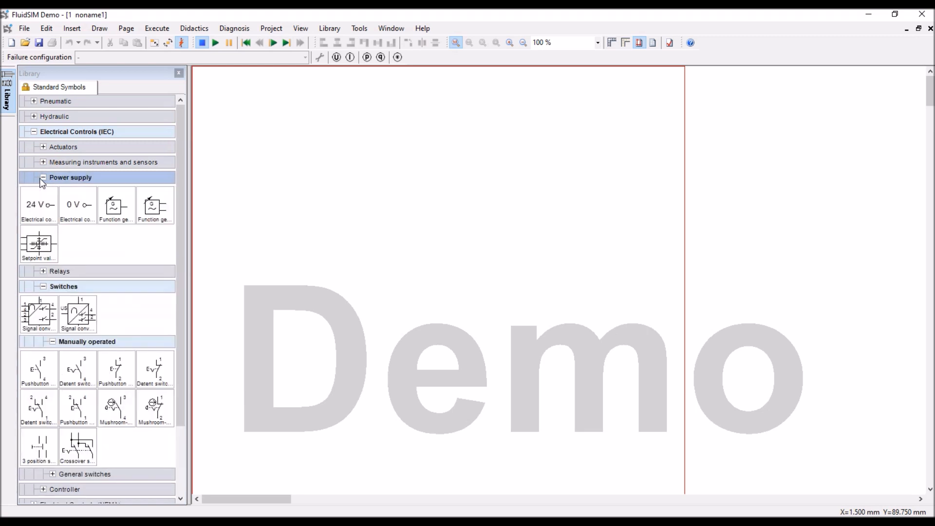
pyautogui.click(43, 206)
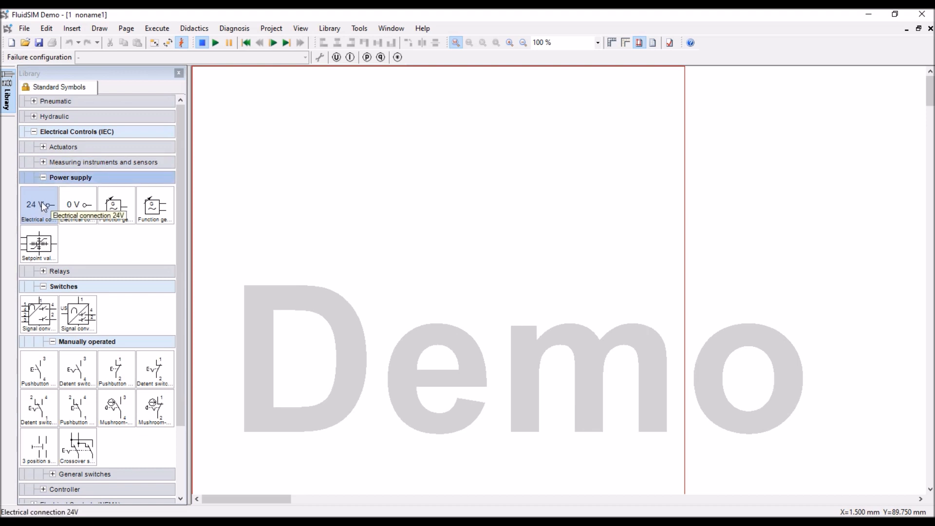
pyautogui.moveTo(41, 202); pyautogui.dragTo(410, 142)
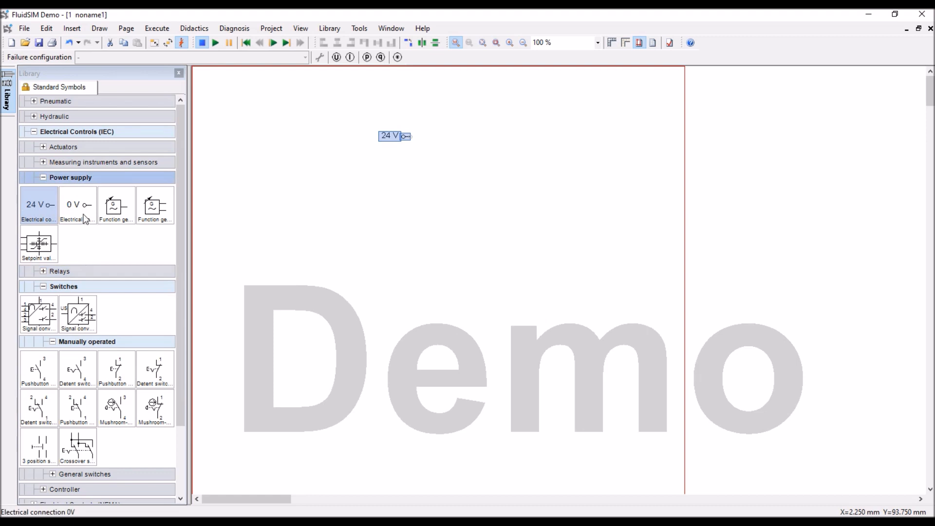
pyautogui.moveTo(77, 220); pyautogui.dragTo(404, 266)
pyautogui.click(441, 263)
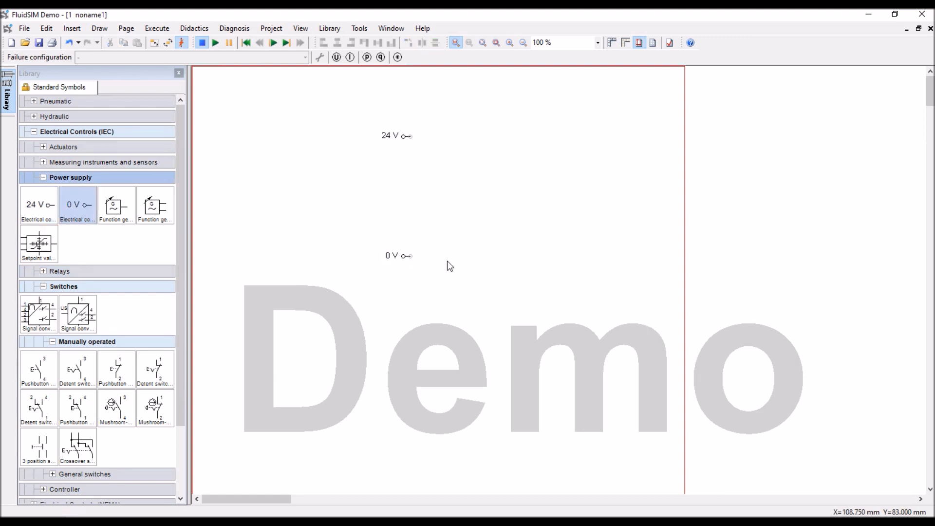
pyautogui.moveTo(404, 263)
pyautogui.mouseDown()
pyautogui.moveTo(387, 261)
pyautogui.moveTo(401, 256)
pyautogui.mouseUp()
pyautogui.click(470, 265)
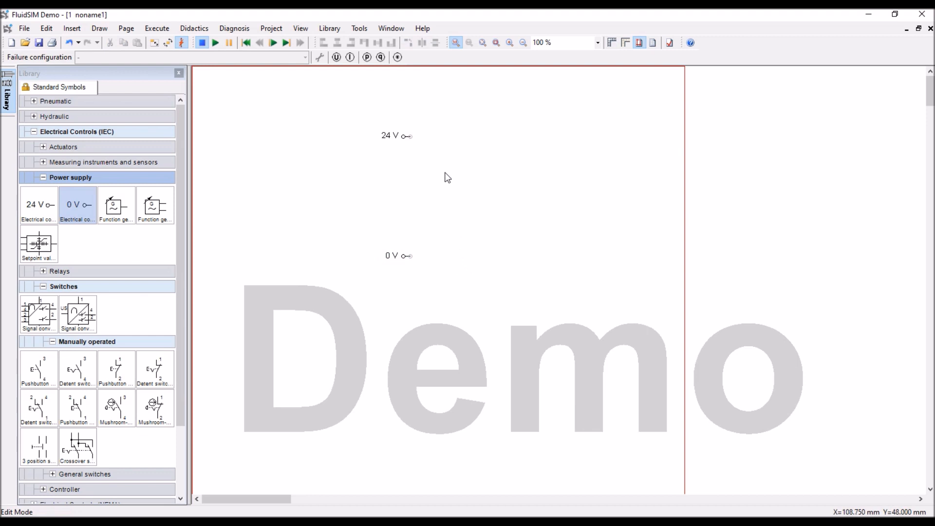
# Place a make pushbutton below the 24 V connection and wire its terminal 3 to that connection
pyautogui.click(37, 376)
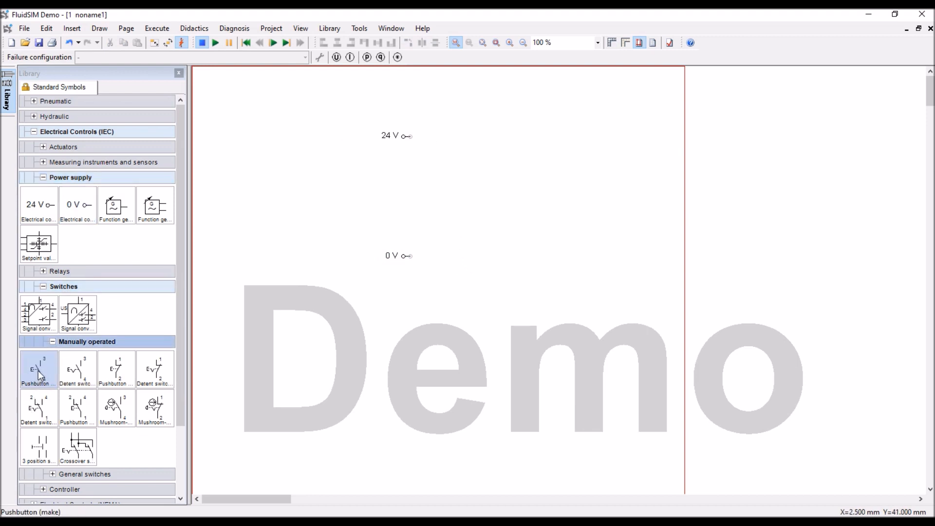
pyautogui.moveTo(38, 370); pyautogui.dragTo(408, 165)
pyautogui.click(438, 191)
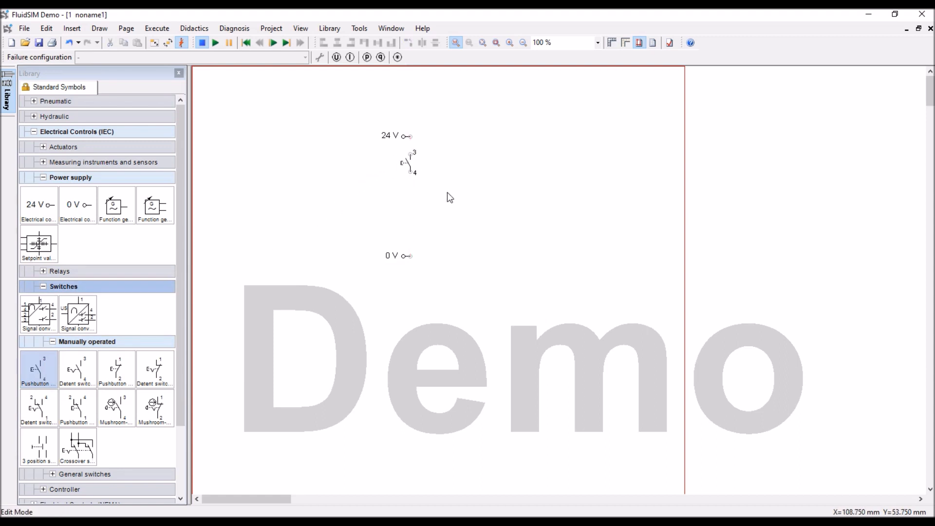
pyautogui.moveTo(410, 137); pyautogui.dragTo(410, 152)
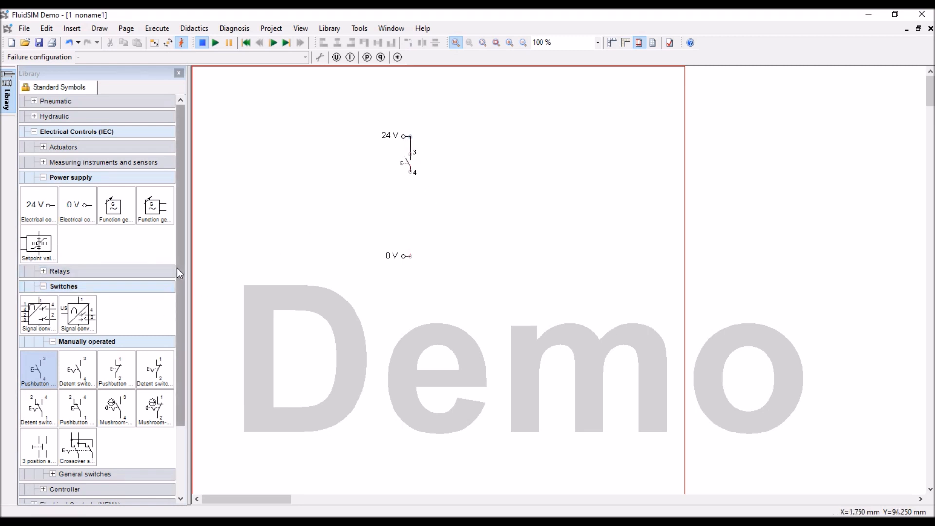
# Place a DC motor from the actuators between the pushbutton and the 0 V connection so it joins the circuit
pyautogui.click(45, 148)
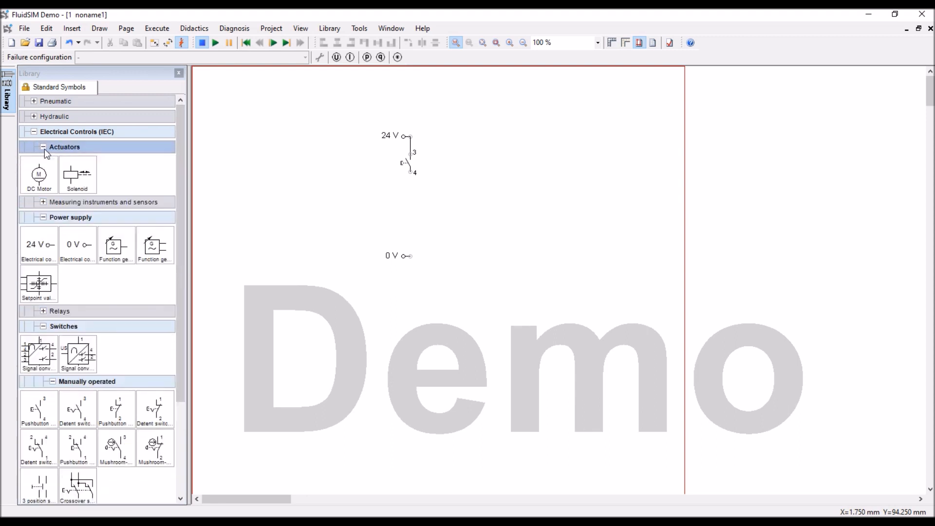
pyautogui.moveTo(31, 185); pyautogui.dragTo(402, 238)
pyautogui.click(470, 258)
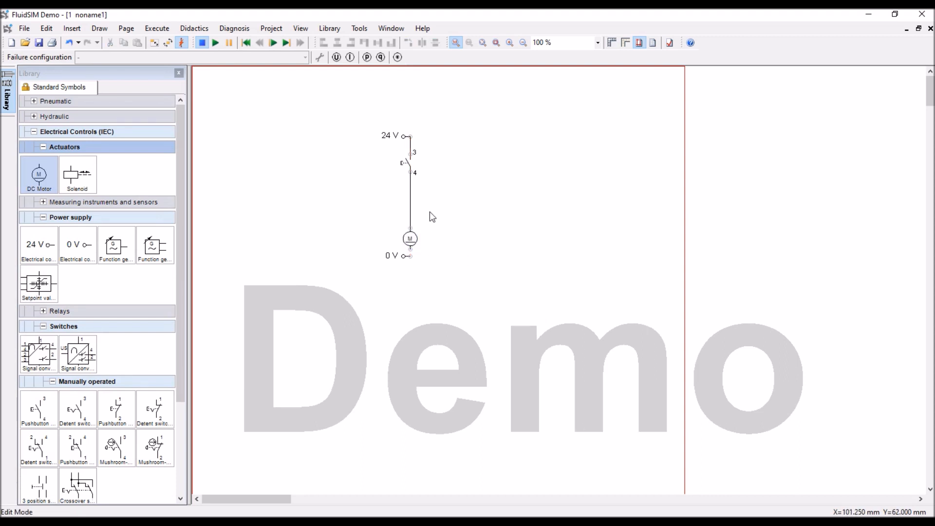
# Set the make pushbutton's identification to Start
pyautogui.doubleClick(422, 174)
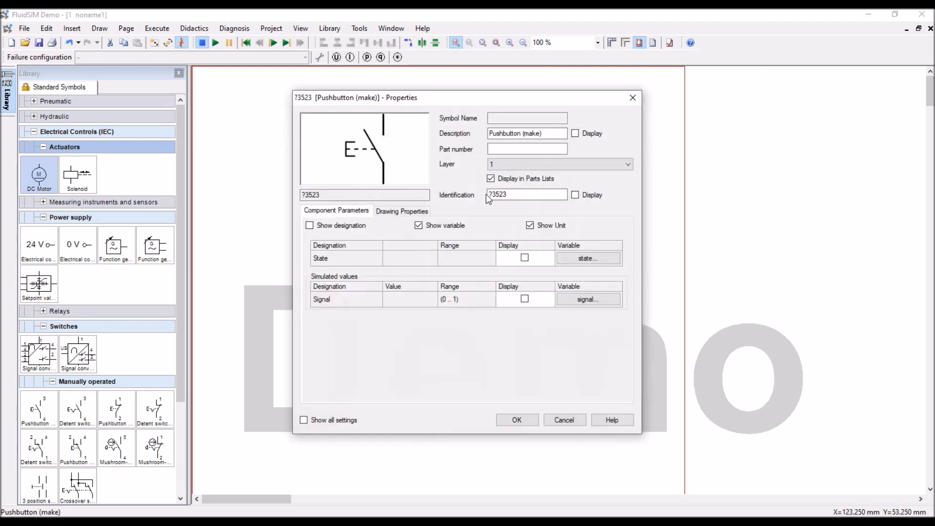
pyautogui.moveTo(560, 194); pyautogui.dragTo(453, 200)
pyautogui.write('Start')
pyautogui.click(519, 419)
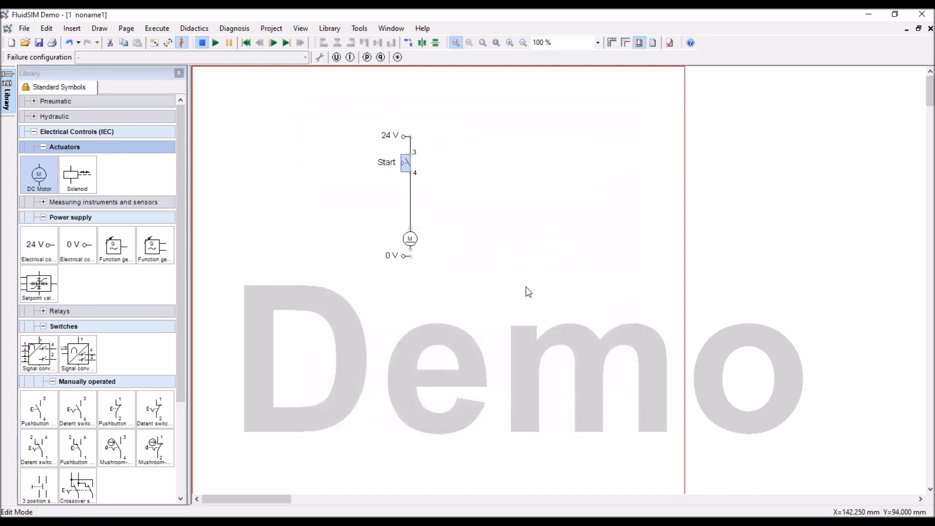
# Set the DC motor's identification to DC_Motor
pyautogui.click(413, 238)
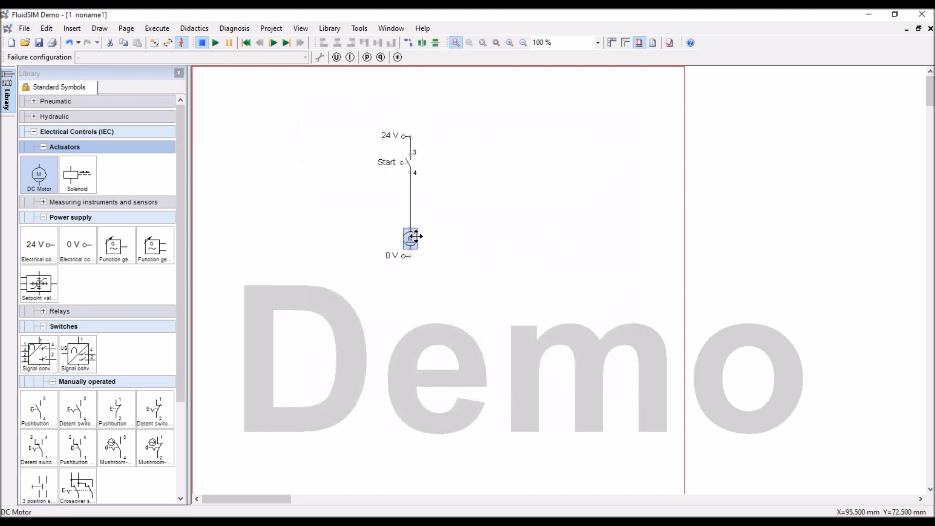
pyautogui.doubleClick(413, 238)
pyautogui.write('Motor')
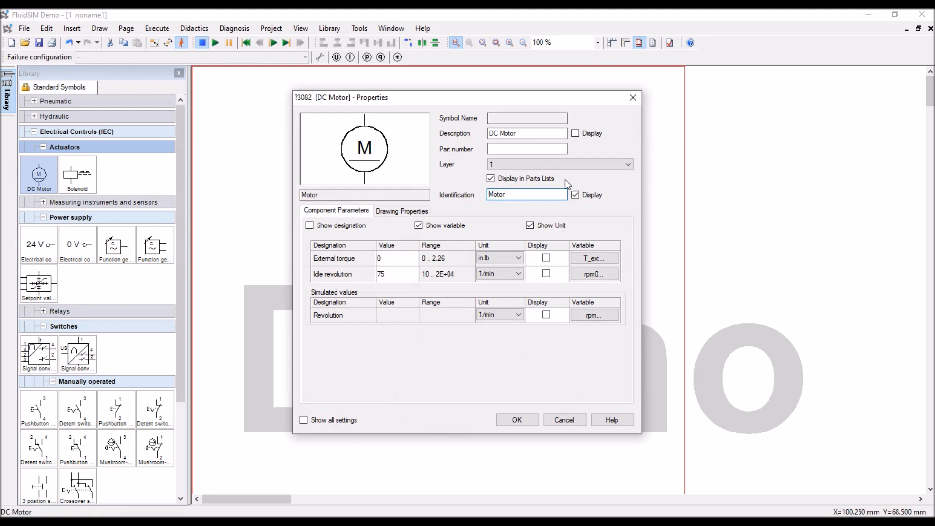
pyautogui.write('DC_')
pyautogui.click(517, 420)
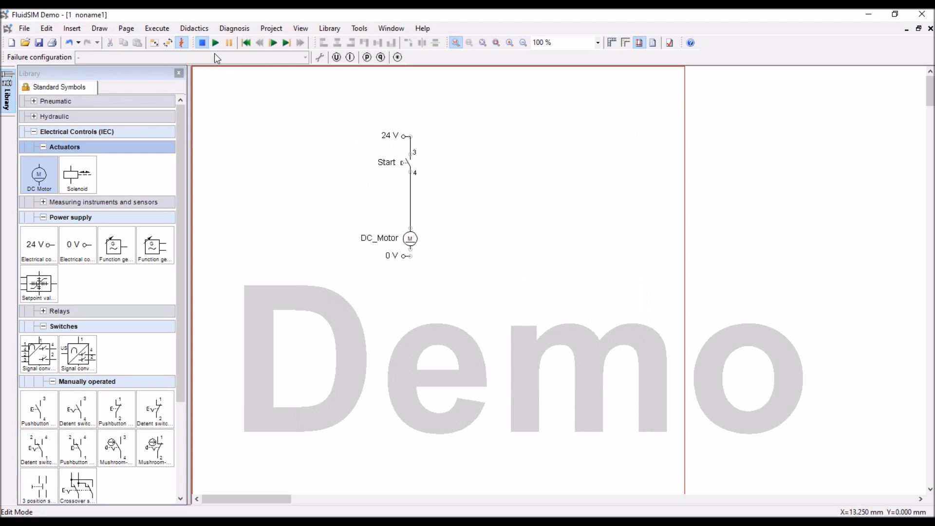
# Add the text label "Push Button(NO)" just above the 24 V connection of the circuit
pyautogui.click(93, 31)
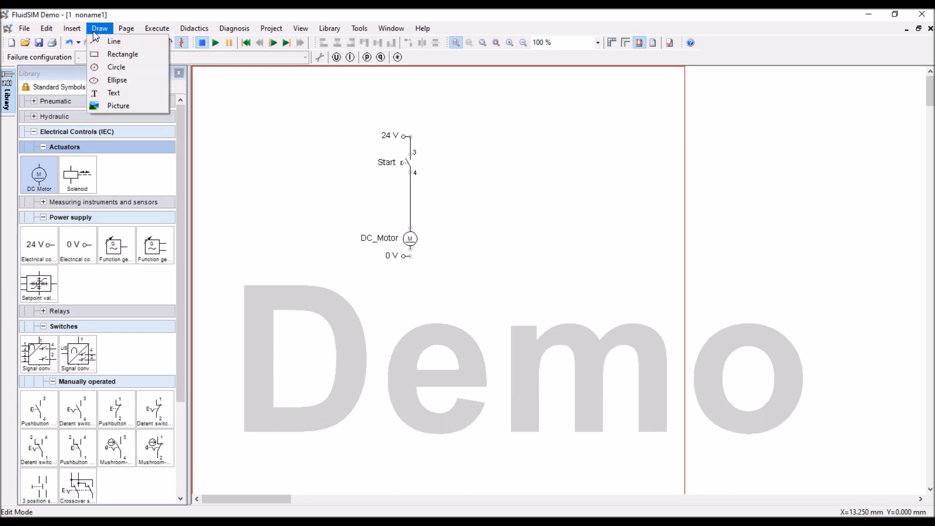
pyautogui.click(98, 92)
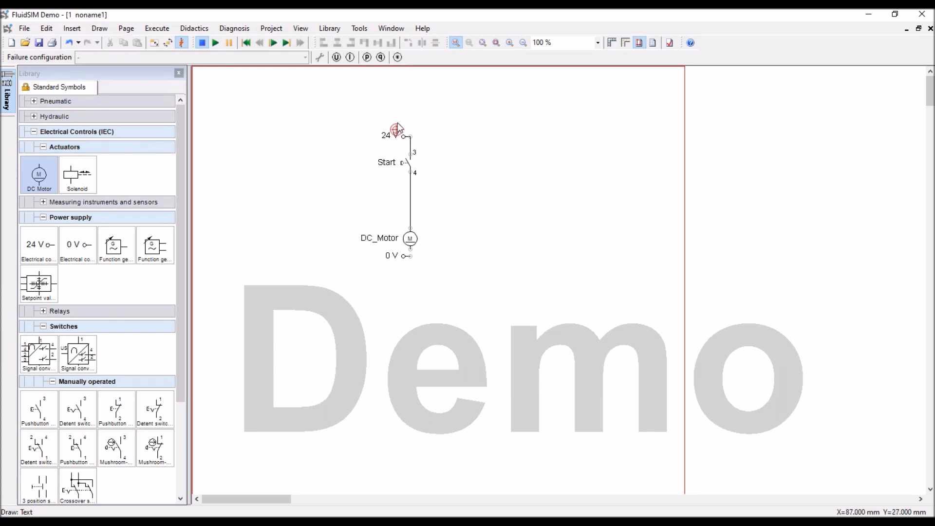
pyautogui.click(404, 109)
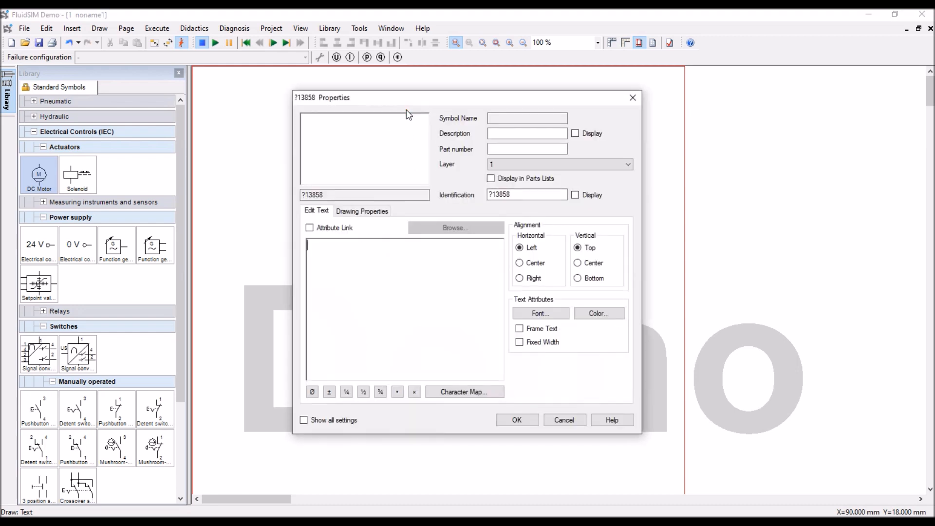
pyautogui.write('Puch')
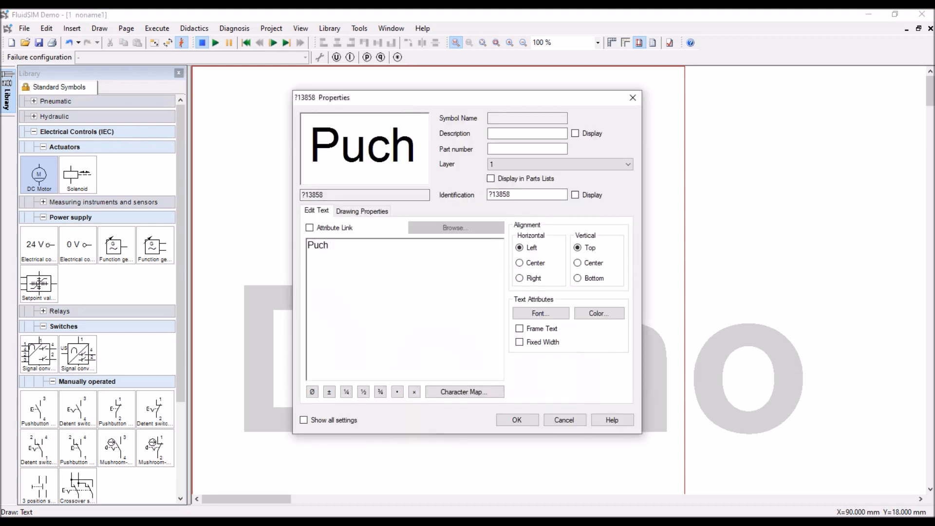
pyautogui.press('BackSpace')
pyautogui.press('BackSpace')
pyautogui.write('sc')
pyautogui.press('BackSpace')
pyautogui.write('h Bu')
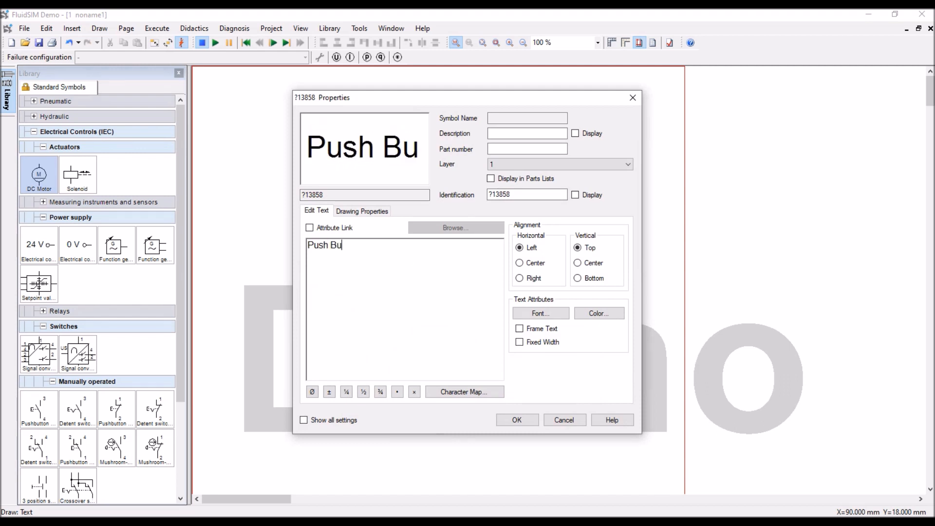
pyautogui.write('tton ')
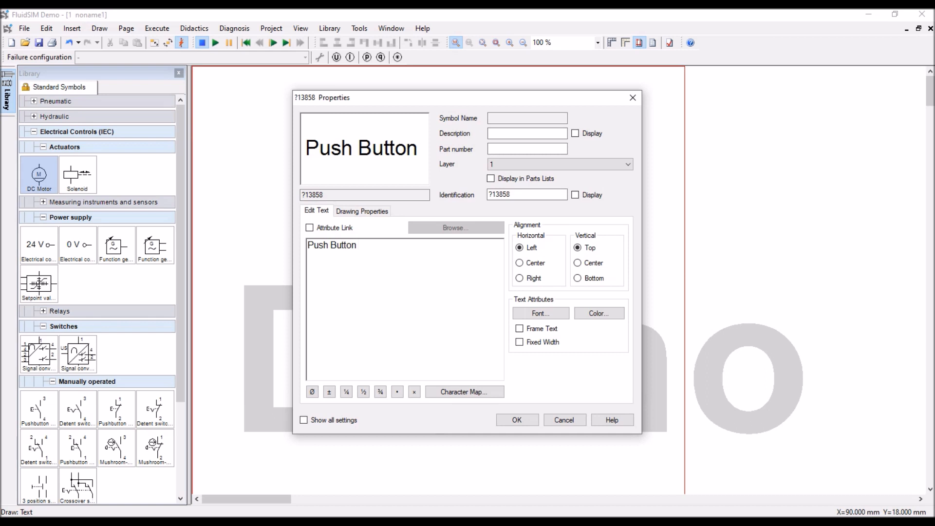
pyautogui.write('(NO)')
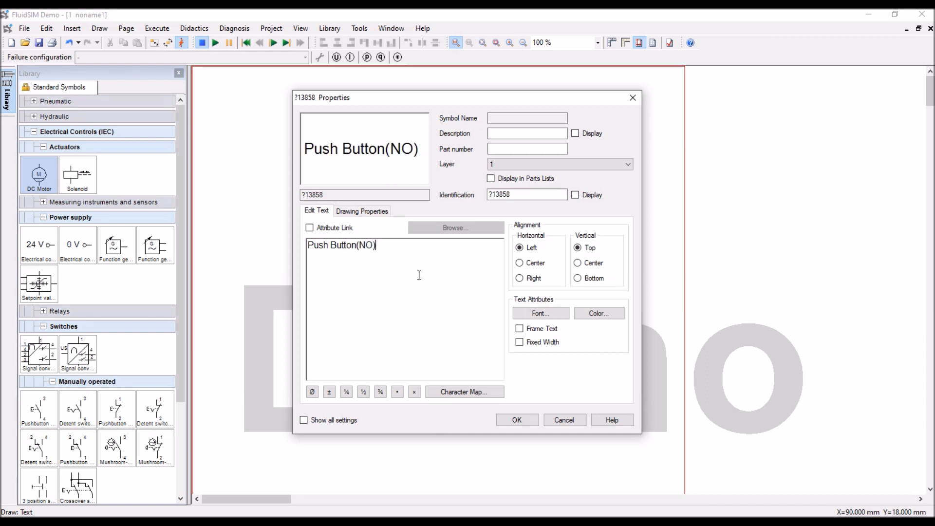
pyautogui.click(520, 421)
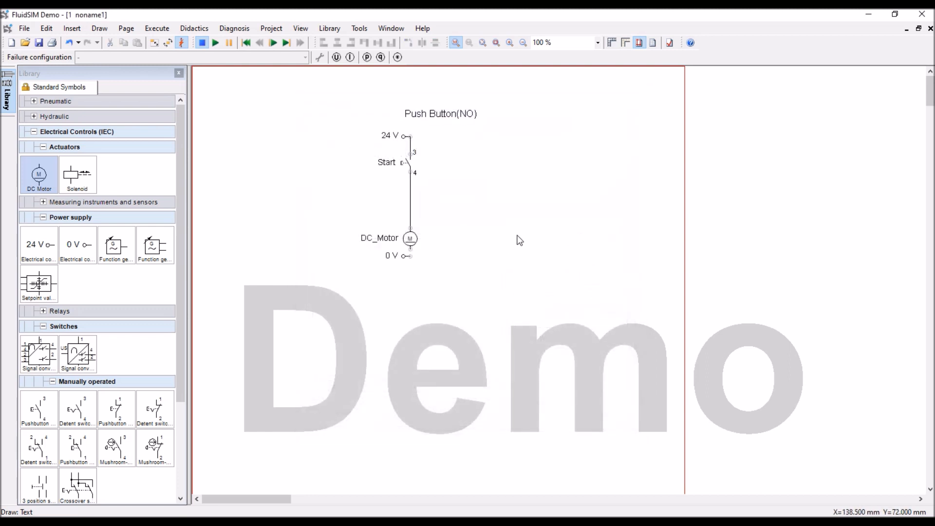
# Move the 0 V connection slightly down and to the left, away from the motor's lower terminal
pyautogui.moveTo(334, 115); pyautogui.dragTo(419, 273)
pyautogui.moveTo(499, 281); pyautogui.dragTo(385, 191)
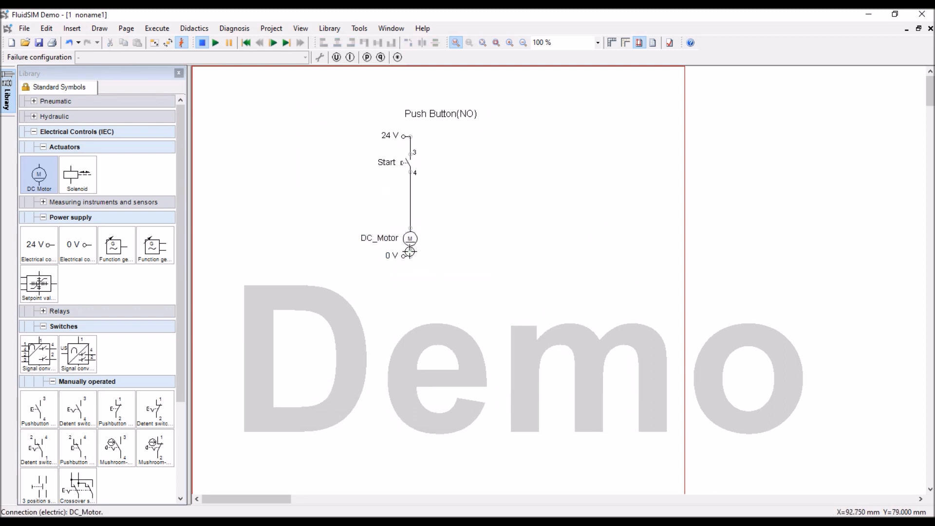
pyautogui.moveTo(404, 263)
pyautogui.mouseDown()
pyautogui.moveTo(390, 277)
pyautogui.moveTo(397, 270)
pyautogui.mouseUp()
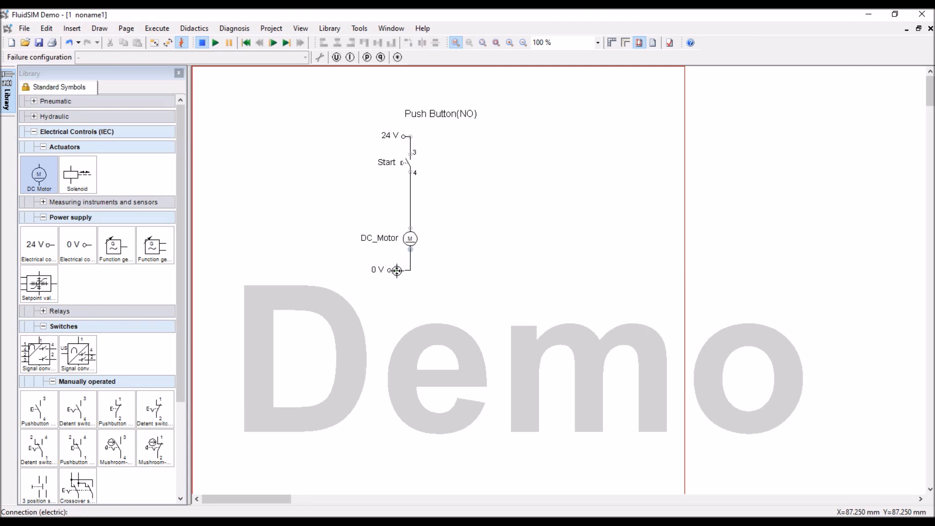
# Duplicate the whole labelled pushbutton circuit and place the copy to its right at the same height
pyautogui.moveTo(291, 117); pyautogui.dragTo(440, 279)
pyautogui.hotkey('ctrl', 'c')
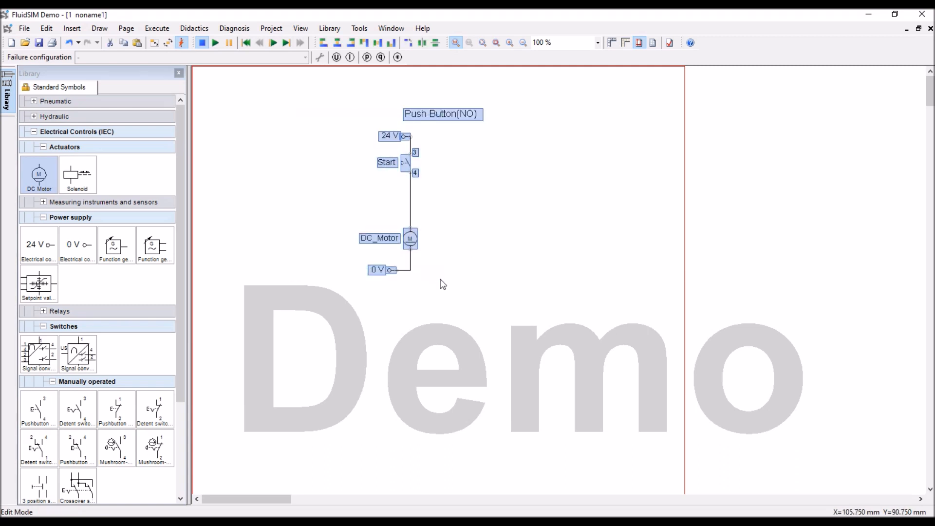
pyautogui.hotkey('ctrl', 'v')
pyautogui.moveTo(532, 125); pyautogui.dragTo(526, 107)
# Replace the copied circuit's make pushbutton and its upper wiring with a break pushbutton above the second motor
pyautogui.click(574, 161)
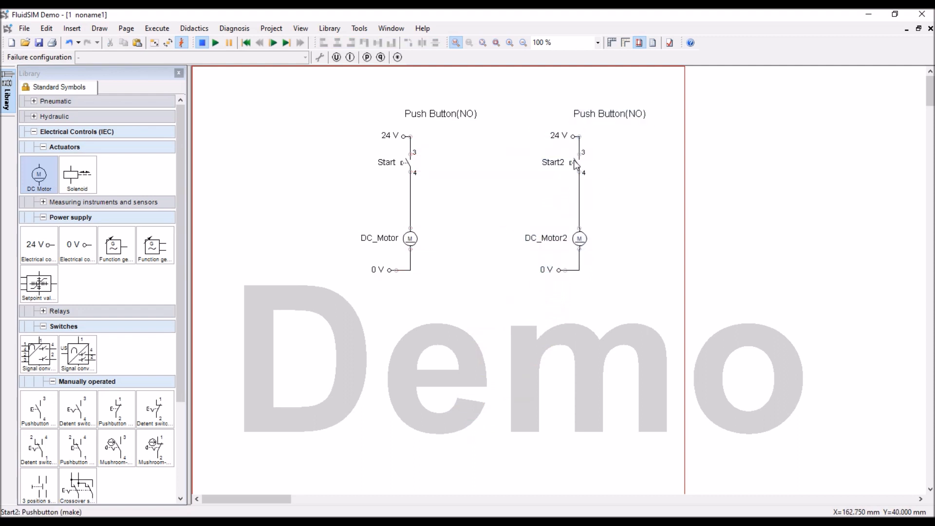
pyautogui.press('Delete')
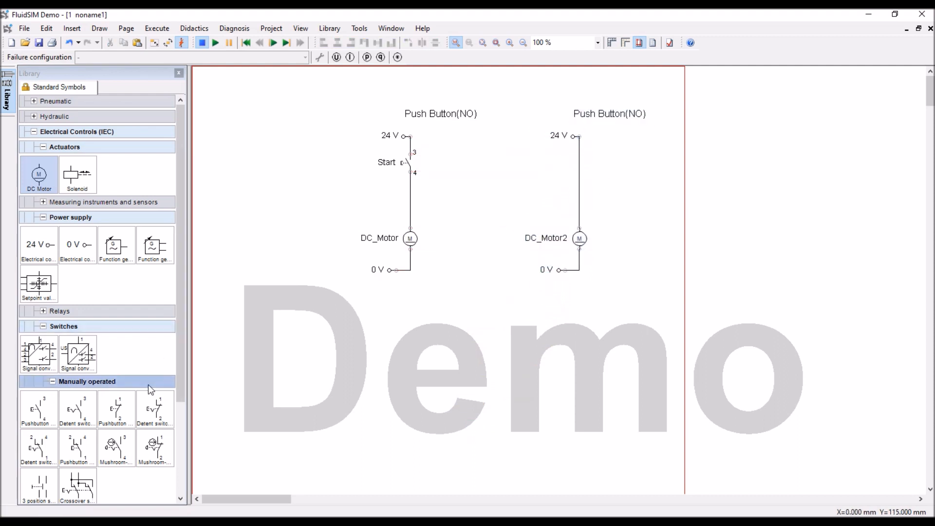
pyautogui.click(114, 409)
pyautogui.moveTo(114, 409); pyautogui.dragTo(531, 188)
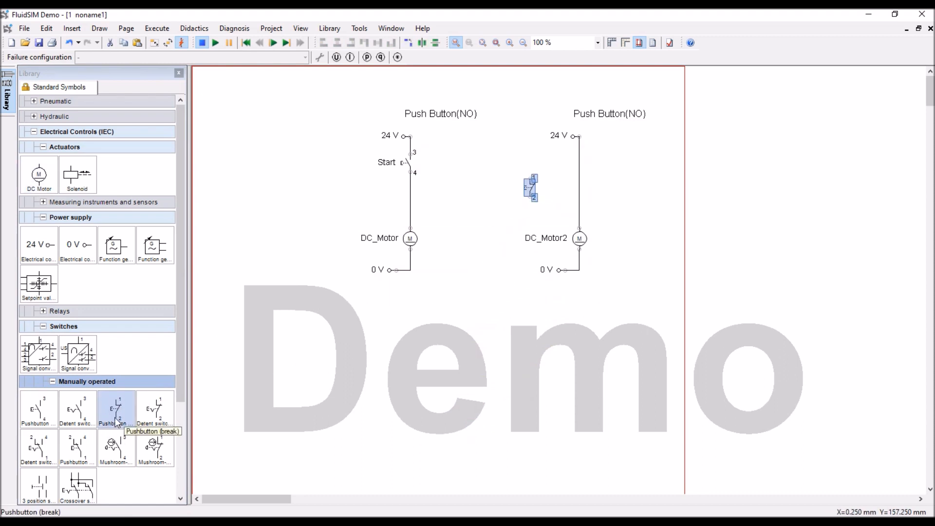
pyautogui.click(474, 240)
pyautogui.click(579, 163)
pyautogui.press('Delete')
pyautogui.moveTo(529, 188); pyautogui.dragTo(576, 177)
pyautogui.click(595, 183)
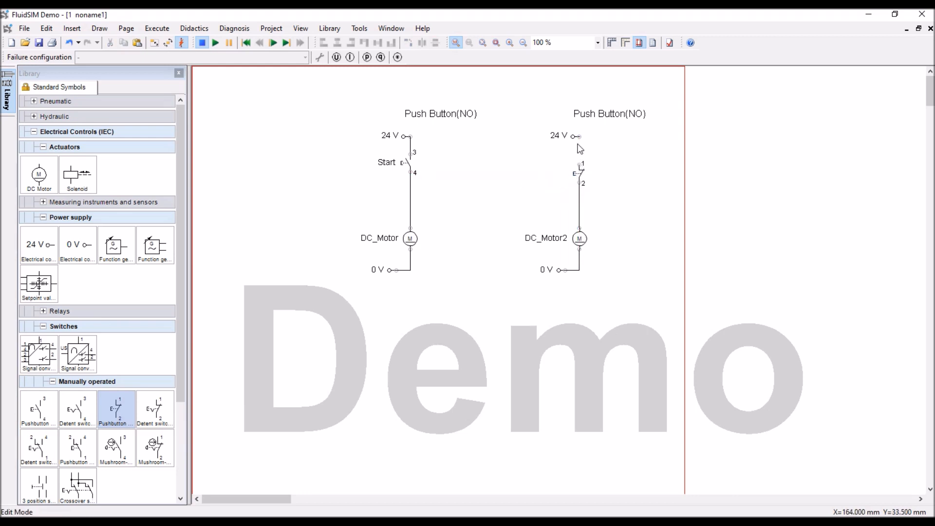
# Wire the copied circuit's 24 V connection straight down to terminal 1 of the break pushbutton
pyautogui.moveTo(579, 137); pyautogui.dragTo(580, 161)
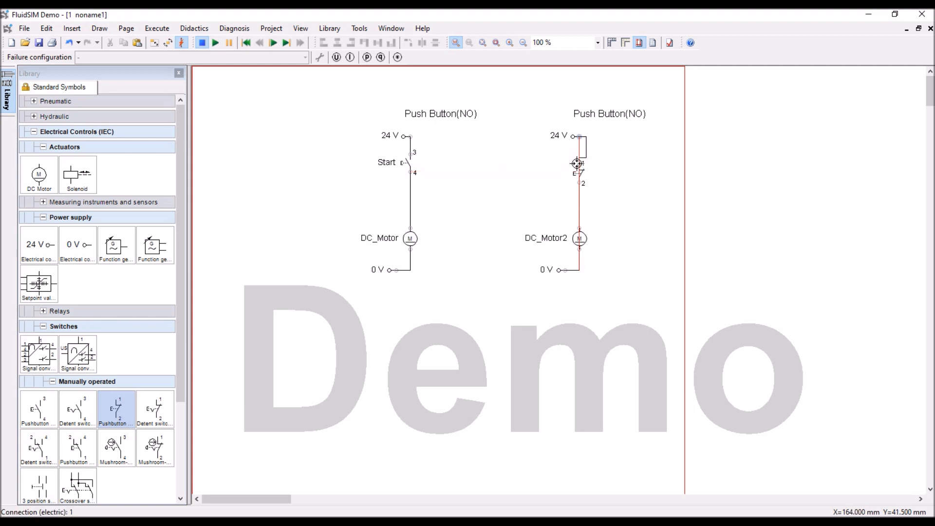
pyautogui.hotkey('ctrl', 'z')
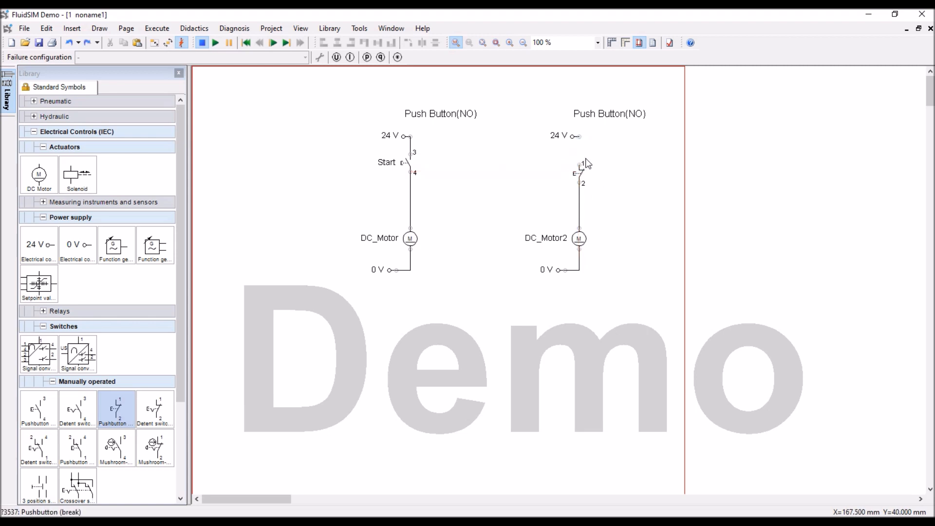
pyautogui.moveTo(579, 137); pyautogui.dragTo(579, 162)
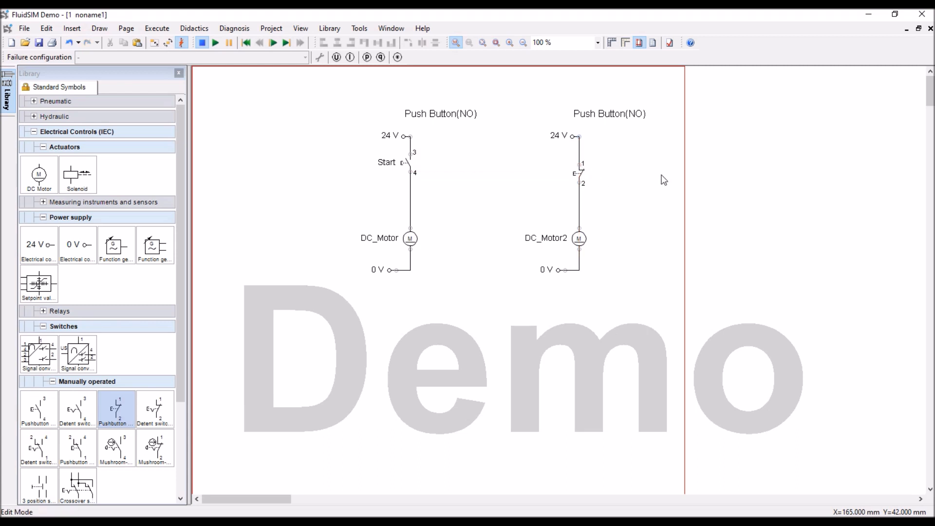
# Set the break pushbutton's identification to Stop
pyautogui.doubleClick(582, 165)
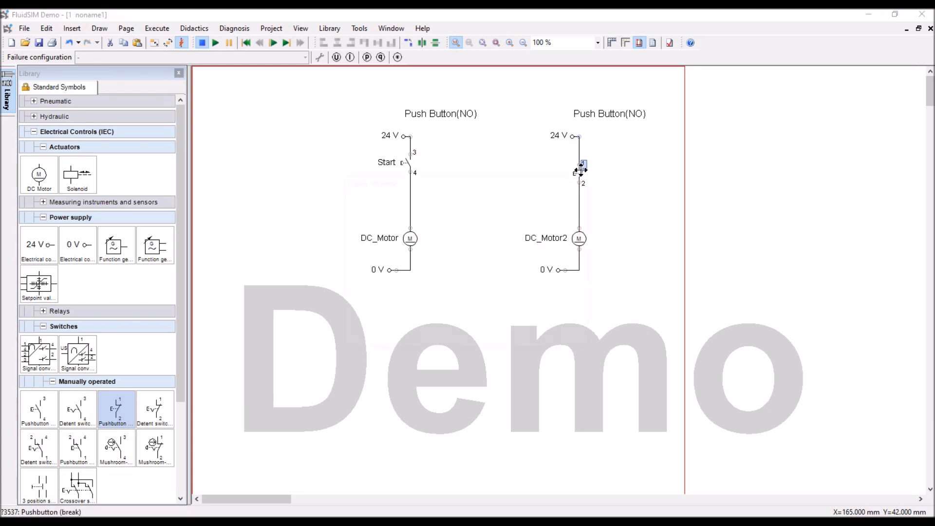
pyautogui.click(584, 180)
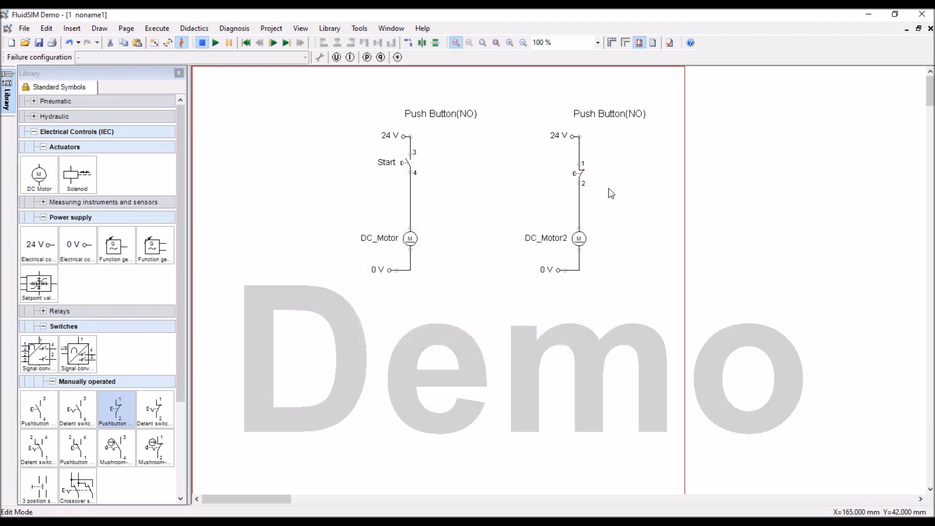
pyautogui.doubleClick(579, 173)
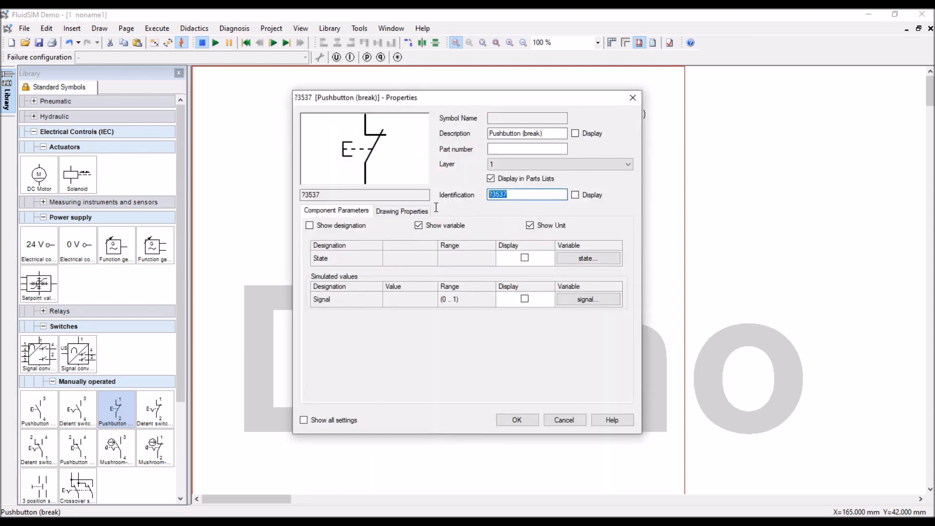
pyautogui.write('Stop')
pyautogui.click(516, 420)
pyautogui.click(595, 286)
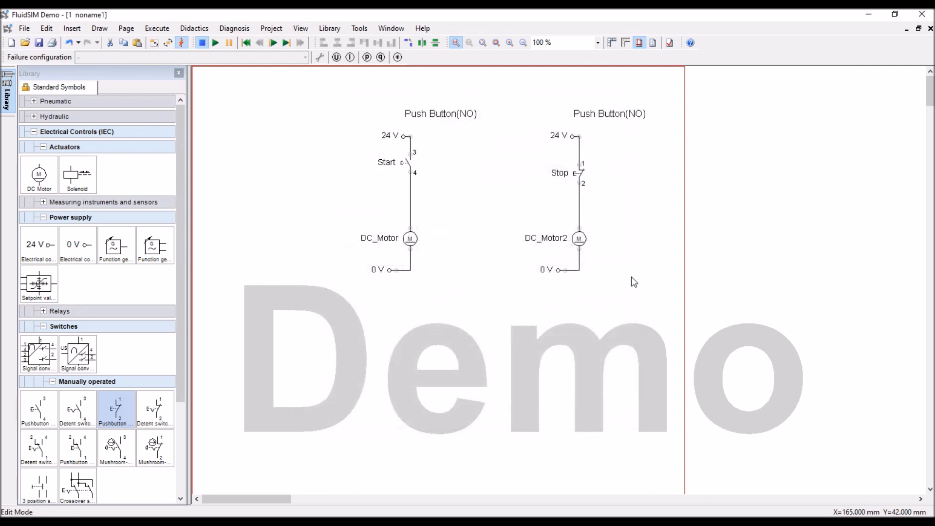
# Shift the second circuit's label left so it sits above its circuit and change its text to "Push Button(NC)"
pyautogui.moveTo(591, 116); pyautogui.dragTo(560, 115)
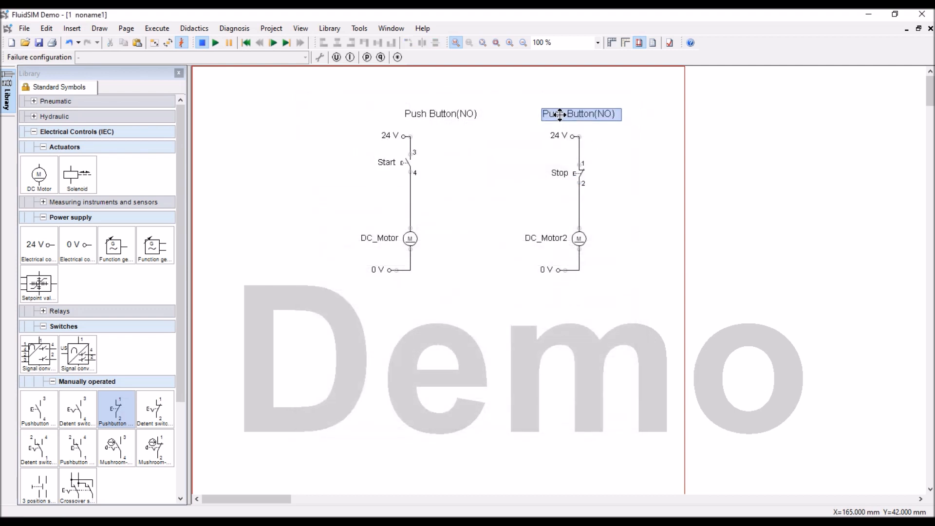
pyautogui.doubleClick(586, 114)
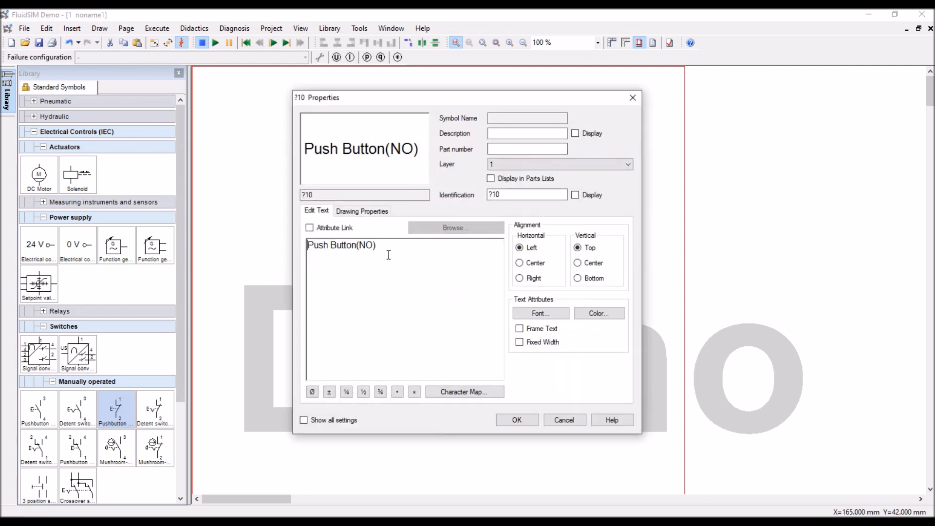
pyautogui.press('BackSpace')
pyautogui.write('C')
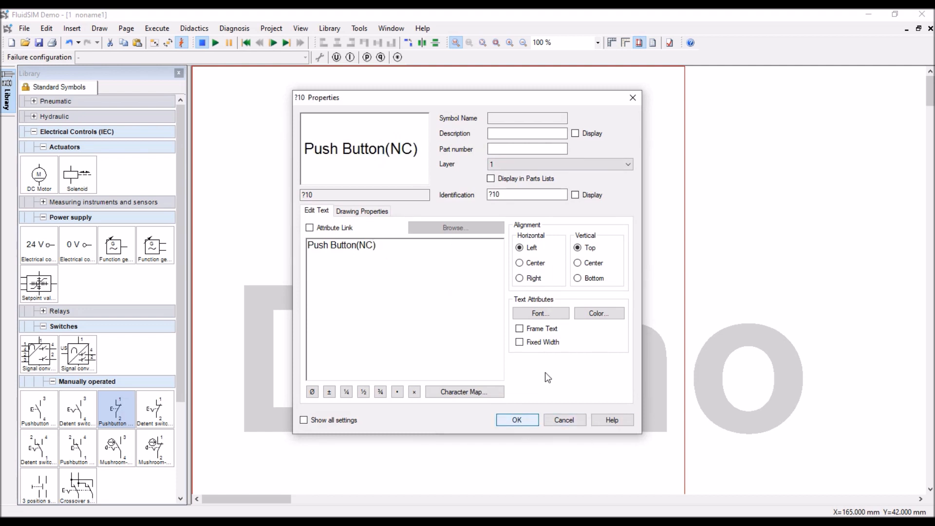
pyautogui.press('Return')
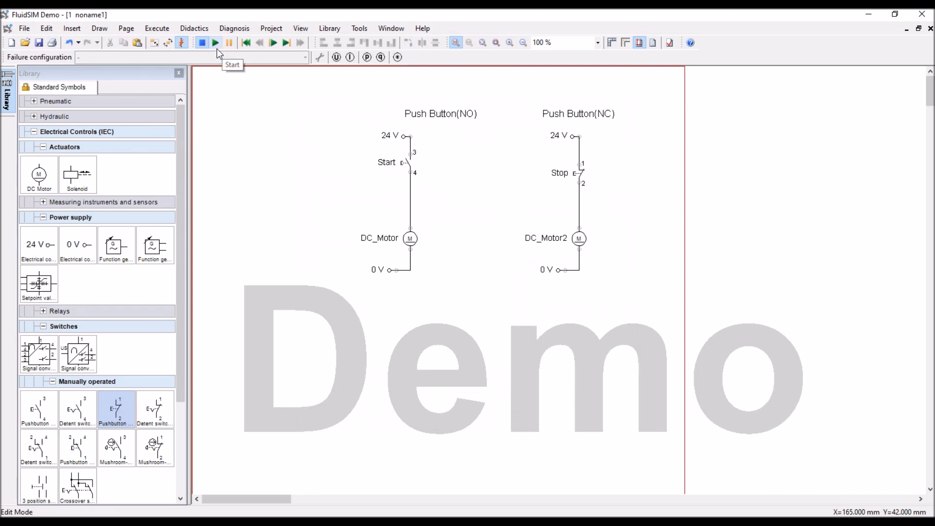
# Start the simulation and operate the Stop pushbutton repeatedly to test how it controls the second motor
pyautogui.click(215, 43)
pyautogui.click(218, 42)
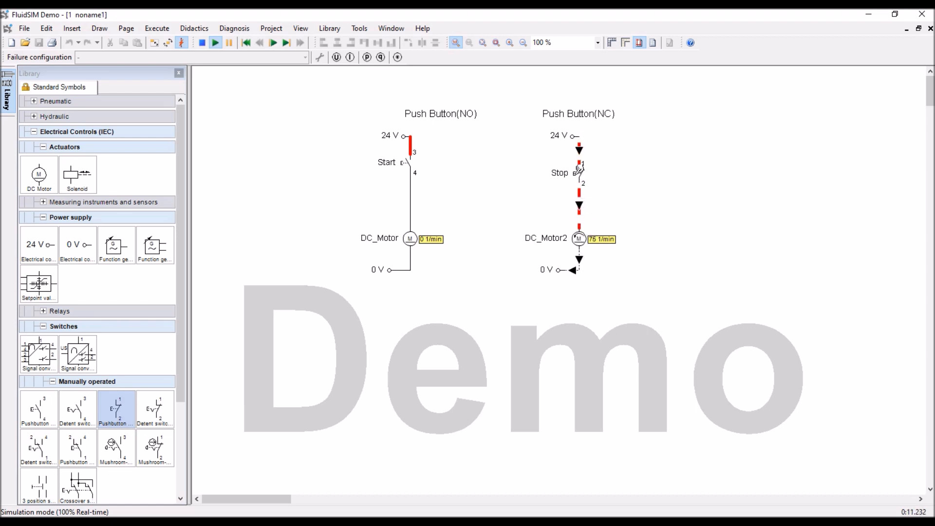
pyautogui.click(580, 170)
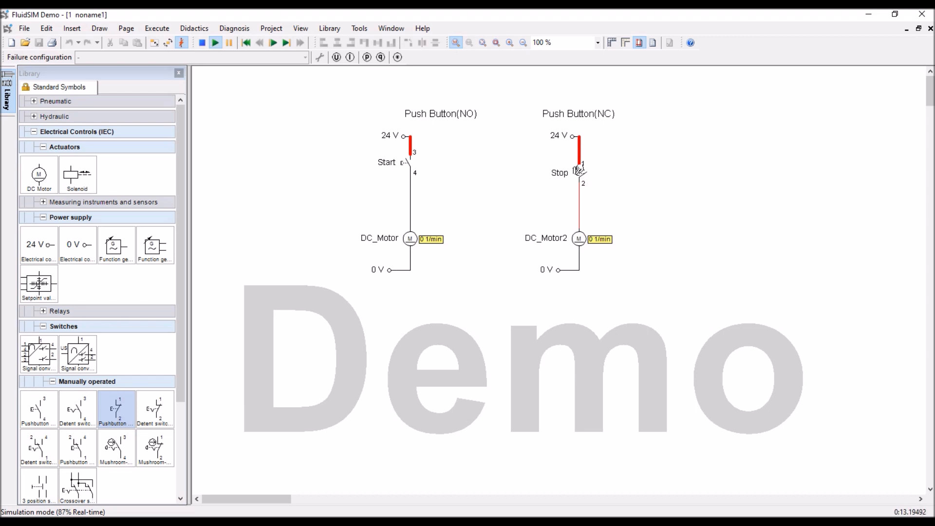
pyautogui.click(579, 170)
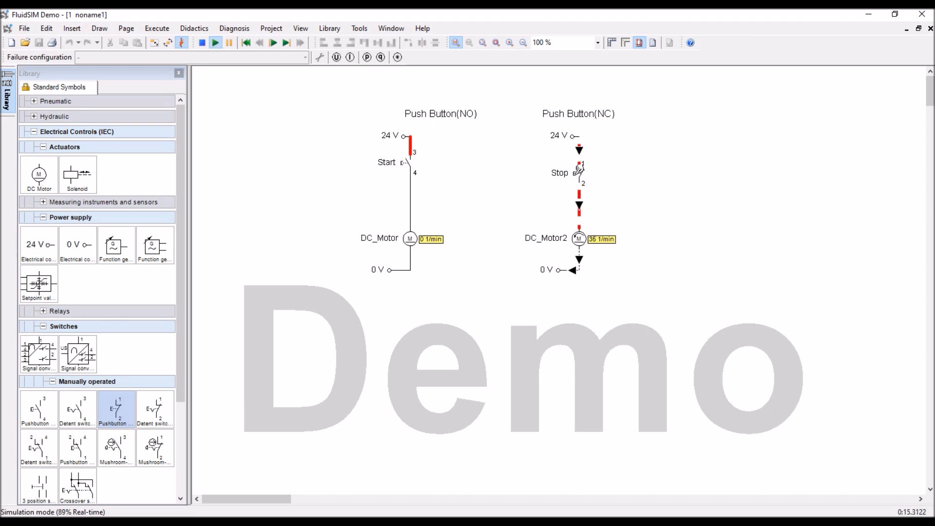
pyautogui.click(579, 170)
pyautogui.click(579, 170)
# Operate the Start pushbutton repeatedly to test the first motor's response, and stop the simulation
pyautogui.click(412, 155)
pyautogui.click(412, 155)
pyautogui.click(411, 155)
pyautogui.click(411, 155)
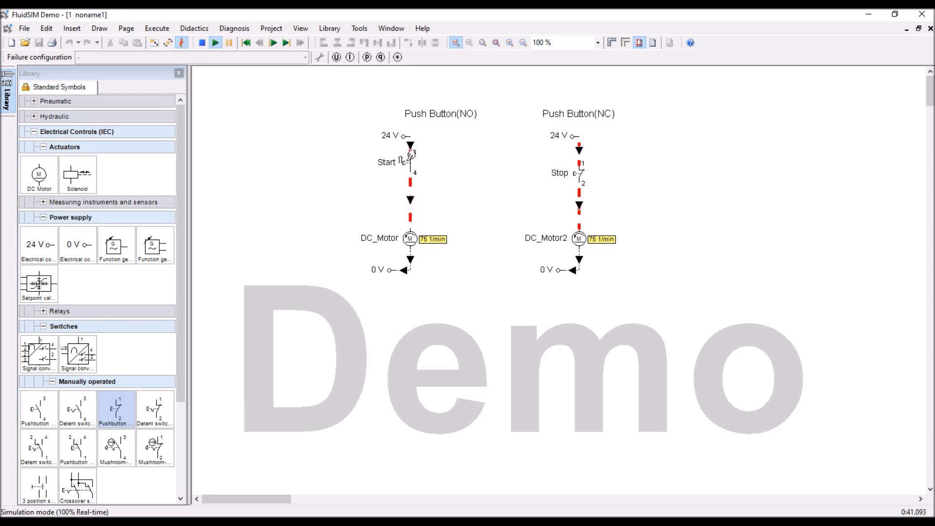
pyautogui.click(412, 156)
pyautogui.click(412, 155)
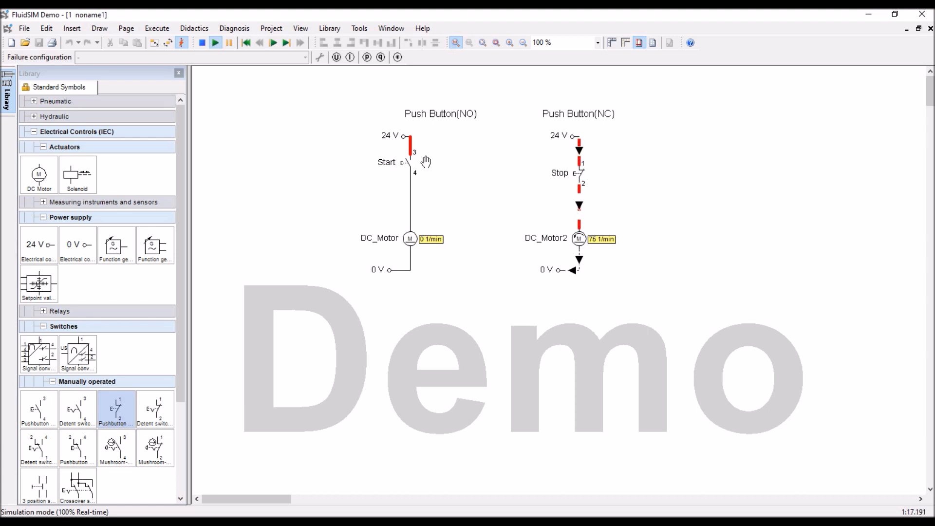
pyautogui.click(202, 43)
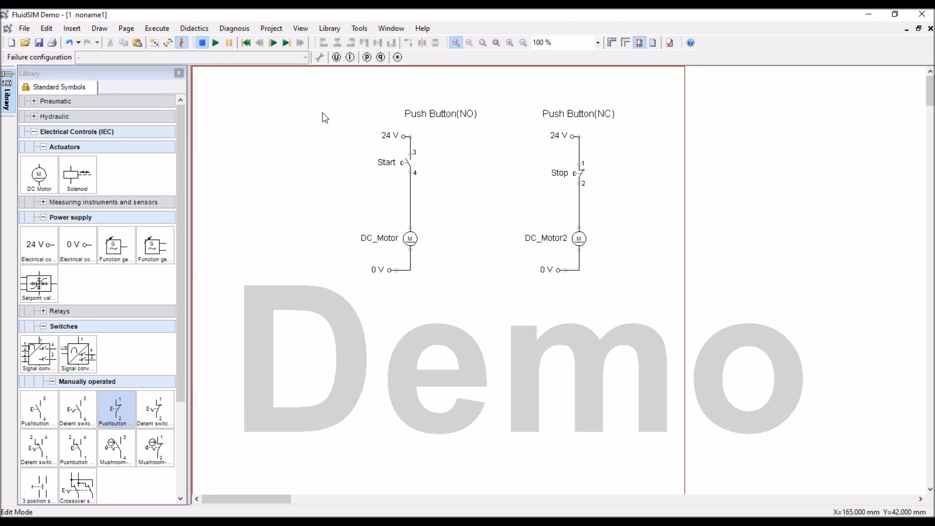
# Copy both labelled pushbutton motor circuits and place the duplicates directly below the originals
pyautogui.moveTo(336, 94); pyautogui.dragTo(615, 290)
pyautogui.scroll(-3, 341, 445)
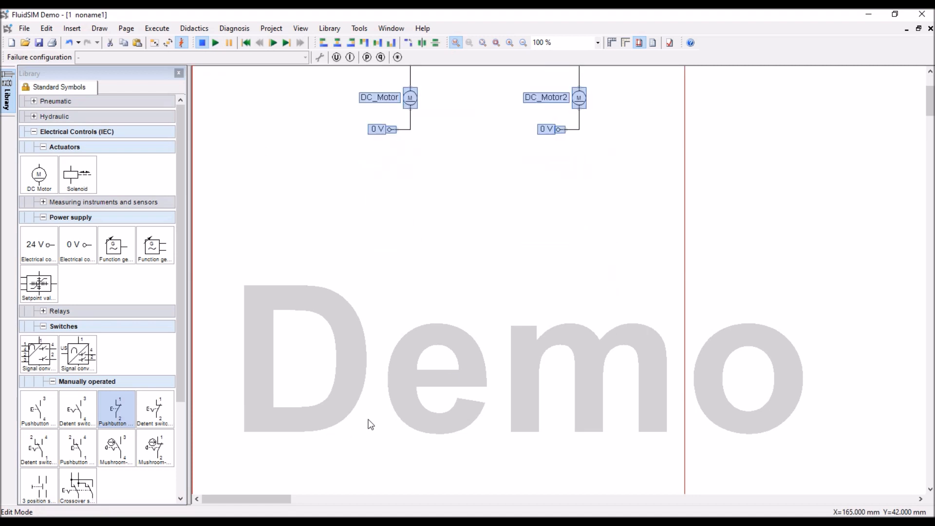
pyautogui.click(400, 275)
pyautogui.hotkey('ctrl', 'v')
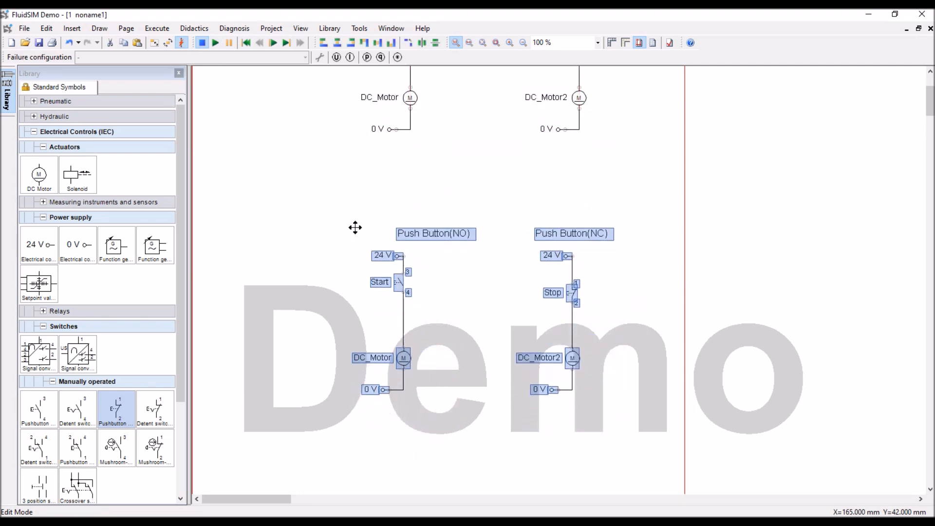
pyautogui.click(358, 222)
pyautogui.click(455, 276)
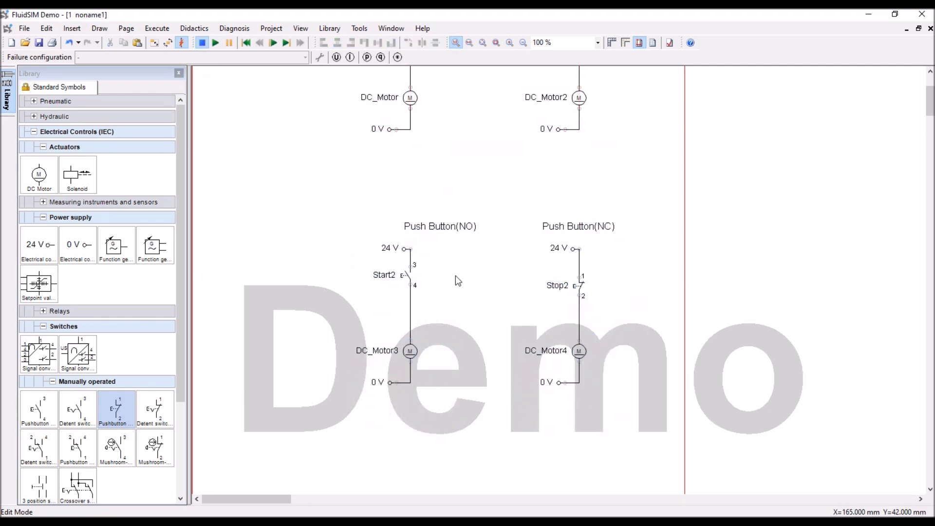
# Replace the copied Start2 pushbutton with a detent switch (make), wired between the 24 V supply and DC_Motor3
pyautogui.click(412, 276)
pyautogui.press('Delete')
pyautogui.click(410, 270)
pyautogui.press('Delete')
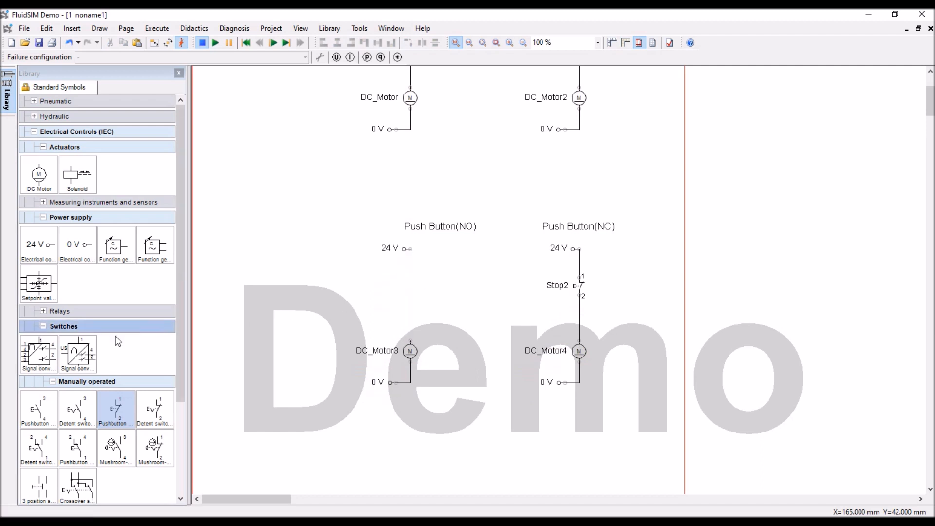
pyautogui.moveTo(78, 414); pyautogui.dragTo(407, 281)
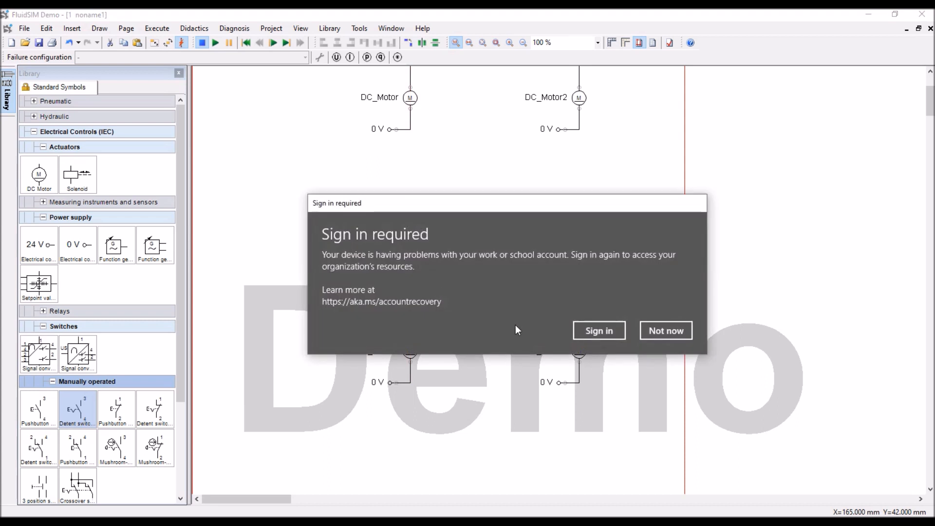
pyautogui.click(665, 331)
pyautogui.click(507, 286)
pyautogui.moveTo(408, 248)
pyautogui.mouseDown()
pyautogui.moveTo(550, 247)
pyautogui.moveTo(411, 269)
pyautogui.mouseUp()
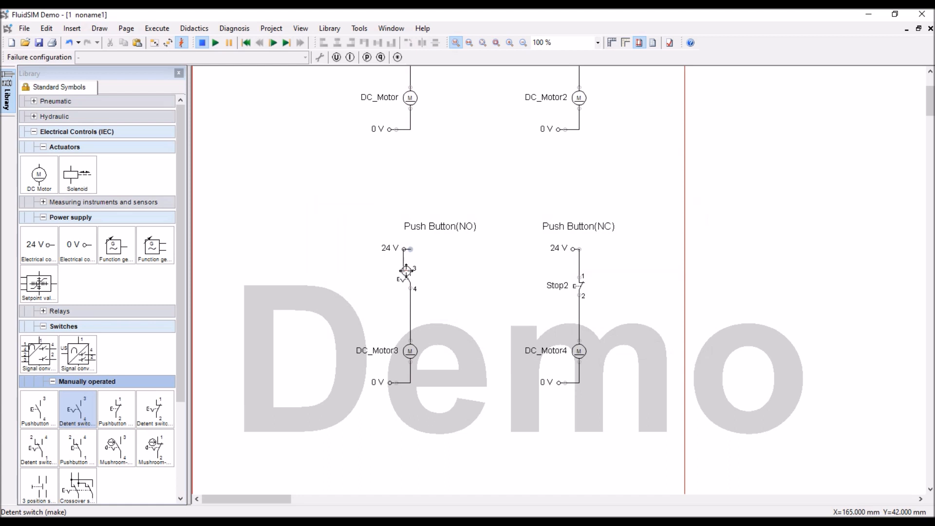
# Replace the copied Stop2 pushbutton with a detent switch (break), wired between the 24 V supply and DC_Motor4
pyautogui.click(580, 286)
pyautogui.press('Delete')
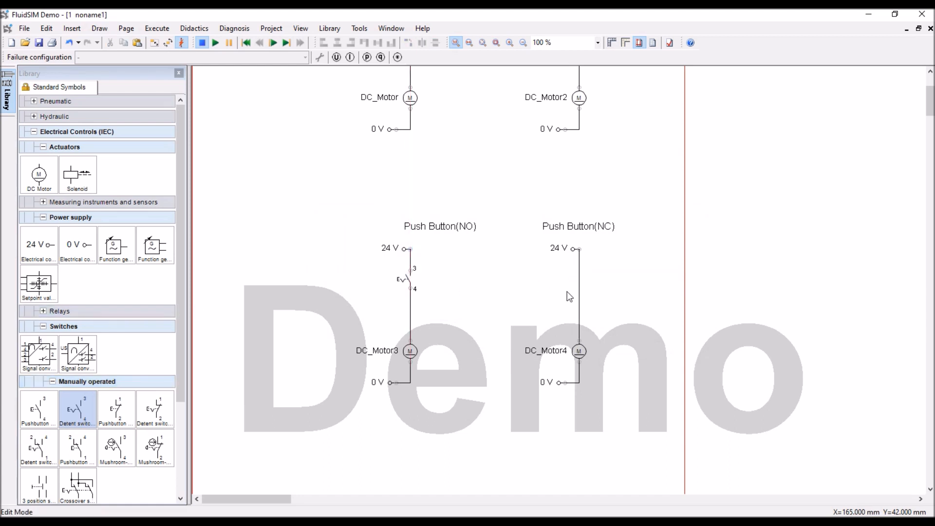
pyautogui.click(579, 294)
pyautogui.press('Delete')
pyautogui.moveTo(146, 406); pyautogui.dragTo(577, 288)
pyautogui.click(593, 292)
pyautogui.moveTo(580, 249); pyautogui.dragTo(579, 277)
pyautogui.click(586, 272)
pyautogui.press('Delete')
pyautogui.moveTo(580, 248); pyautogui.dragTo(580, 272)
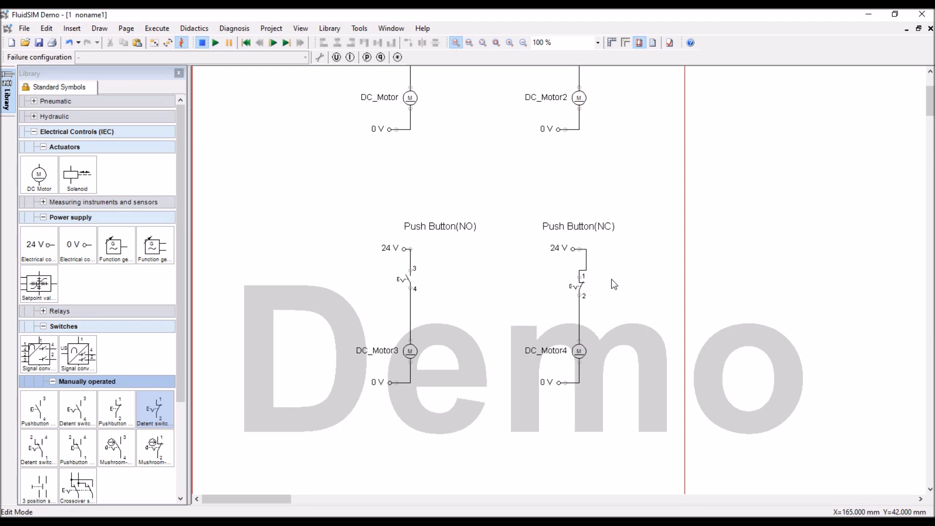
# Change the label above the DC_Motor3 circuit to "Toggle Switch(NO)" and copy its text for reuse
pyautogui.click(442, 224)
pyautogui.doubleClick(442, 224)
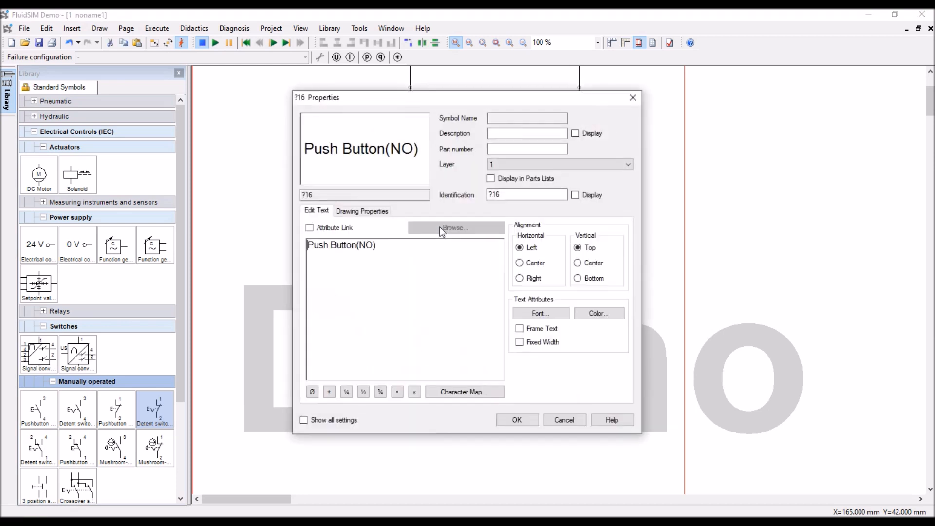
pyautogui.moveTo(307, 245); pyautogui.dragTo(356, 245)
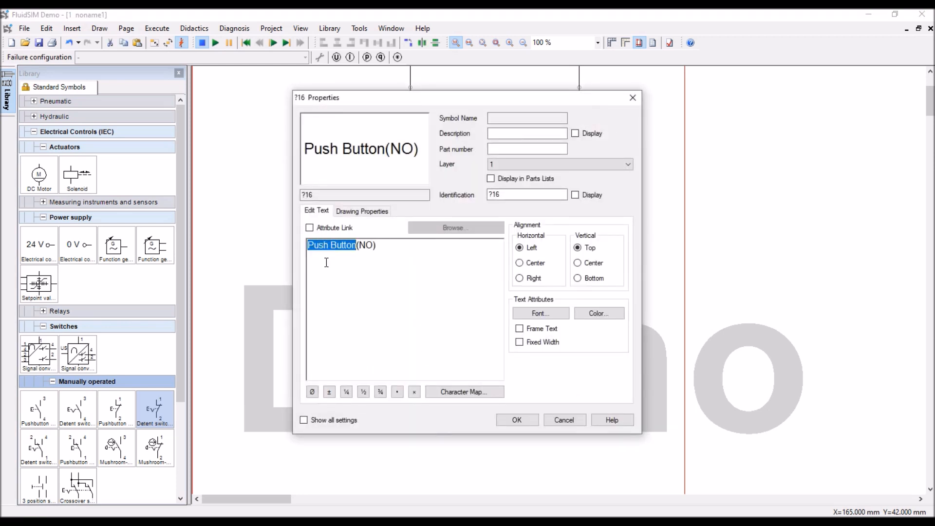
pyautogui.write('Toggle ')
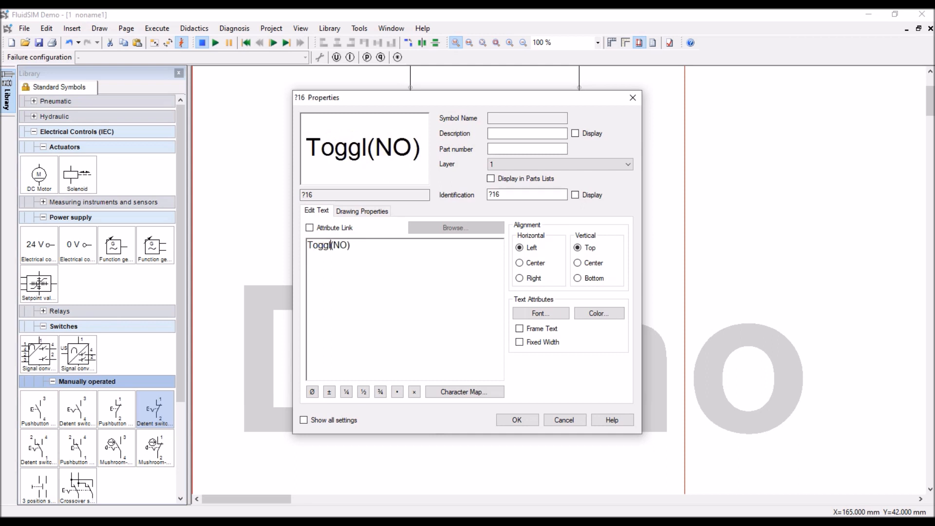
pyautogui.write('Switch')
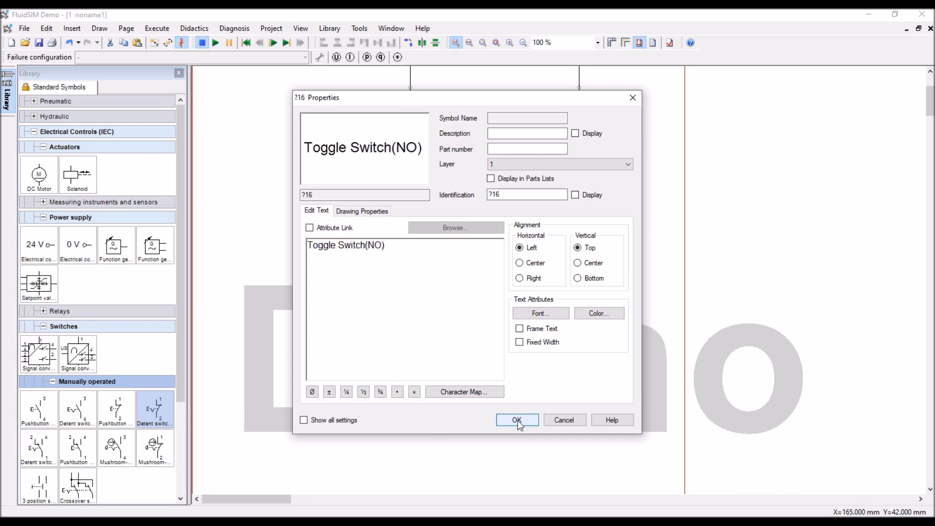
pyautogui.click(385, 239)
pyautogui.moveTo(385, 239); pyautogui.dragTo(294, 233)
pyautogui.hotkey('ctrl', 'c')
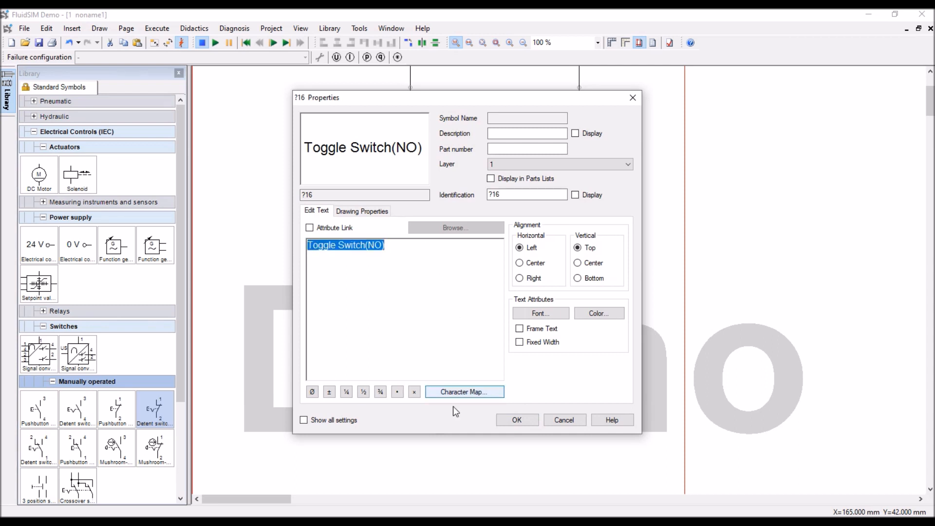
pyautogui.click(516, 420)
# Change the label above the DC_Motor4 circuit to "Toggle Switch(NC)", reusing the copied label text
pyautogui.doubleClick(592, 225)
pyautogui.moveTo(423, 246); pyautogui.dragTo(294, 234)
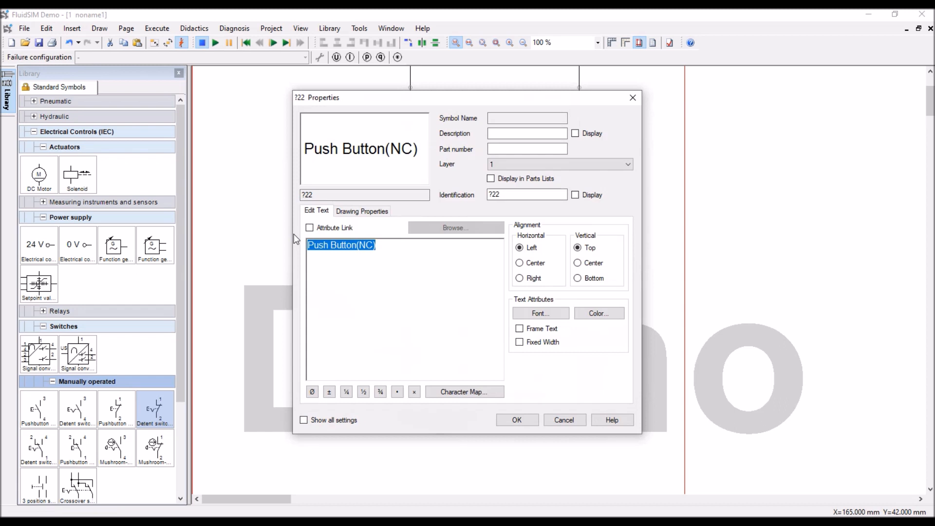
pyautogui.hotkey('ctrl', 'v')
pyautogui.press('BackSpace')
pyautogui.press('BackSpace')
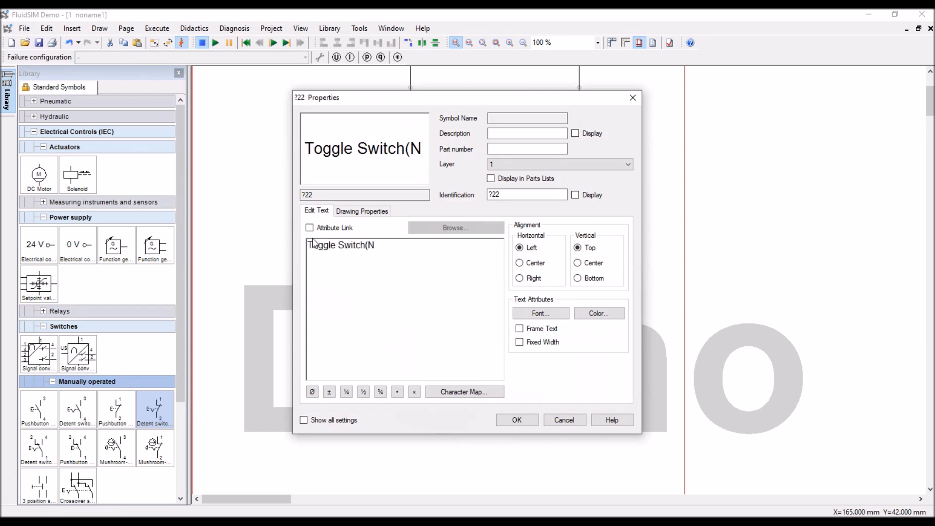
pyautogui.write('C)')
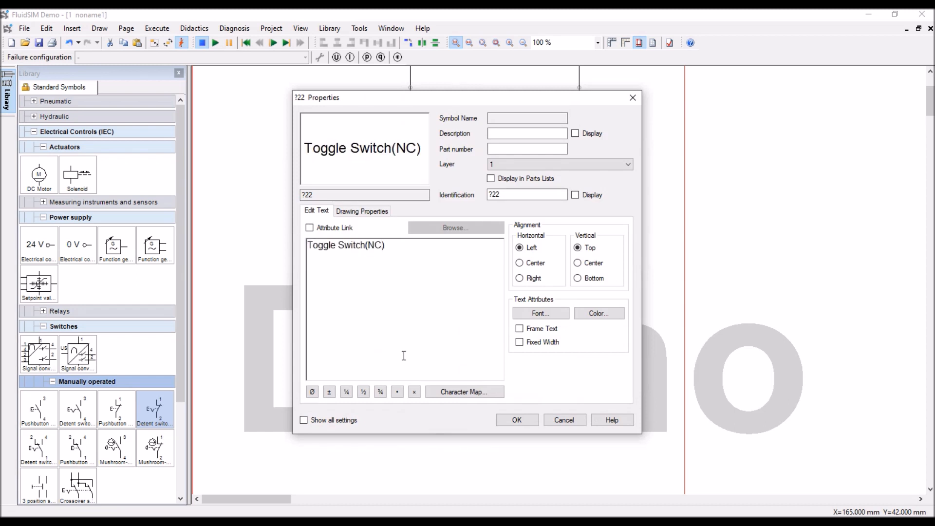
pyautogui.click(524, 418)
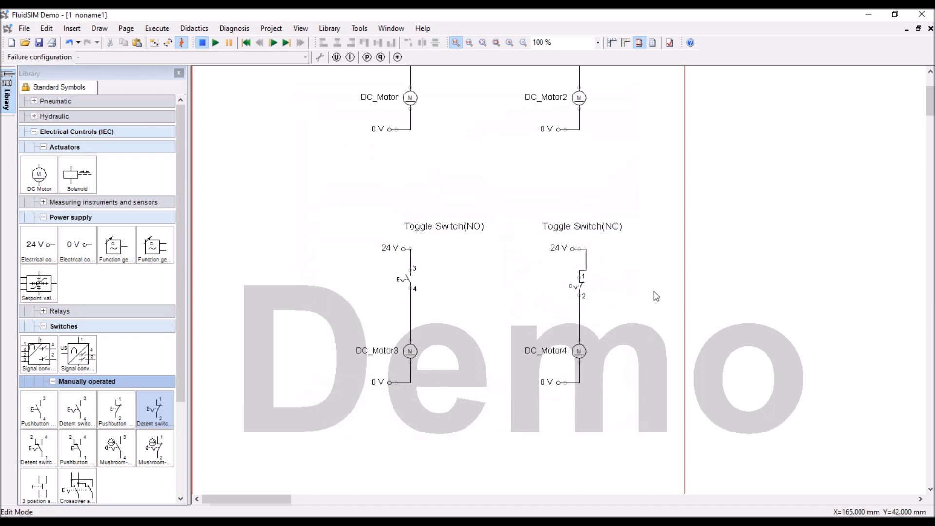
# Set the identification of the detent switch (make) in the DC_Motor3 circuit to S1
pyautogui.doubleClick(410, 279)
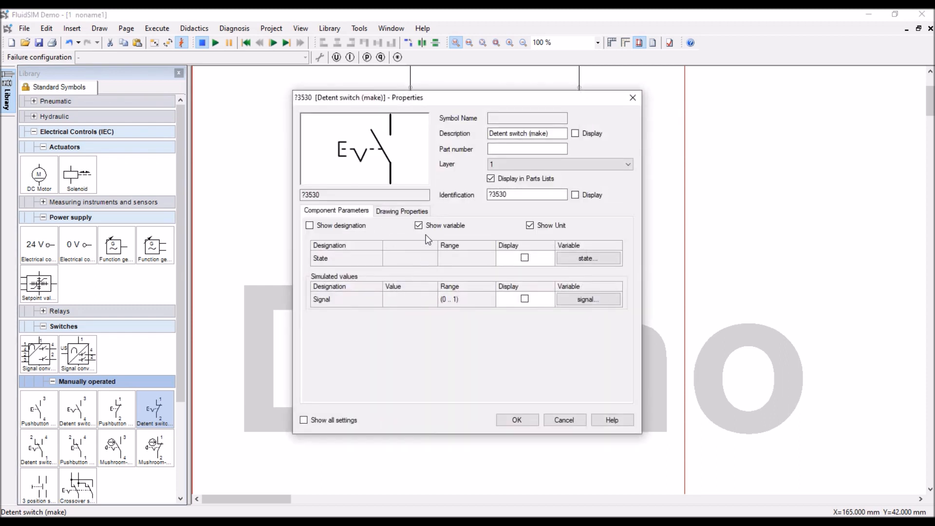
pyautogui.moveTo(517, 194); pyautogui.dragTo(444, 198)
pyautogui.write('S1')
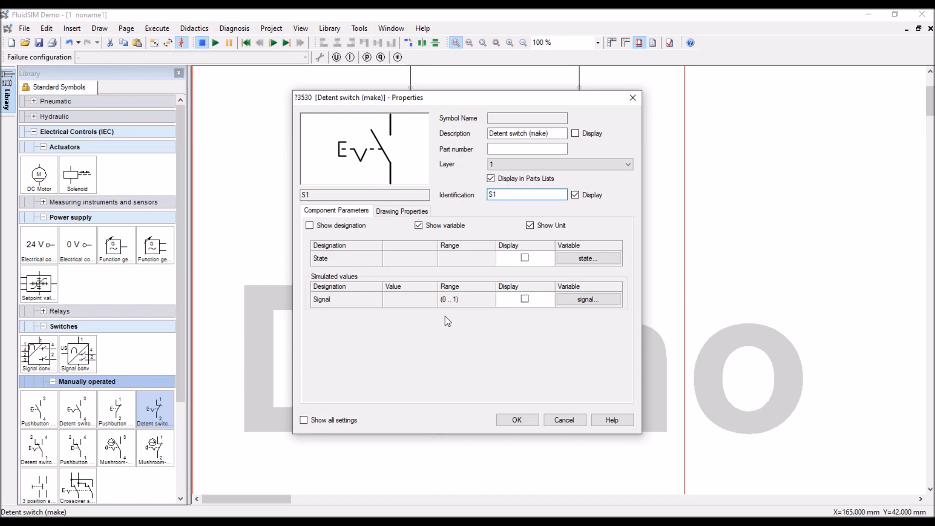
pyautogui.click(524, 420)
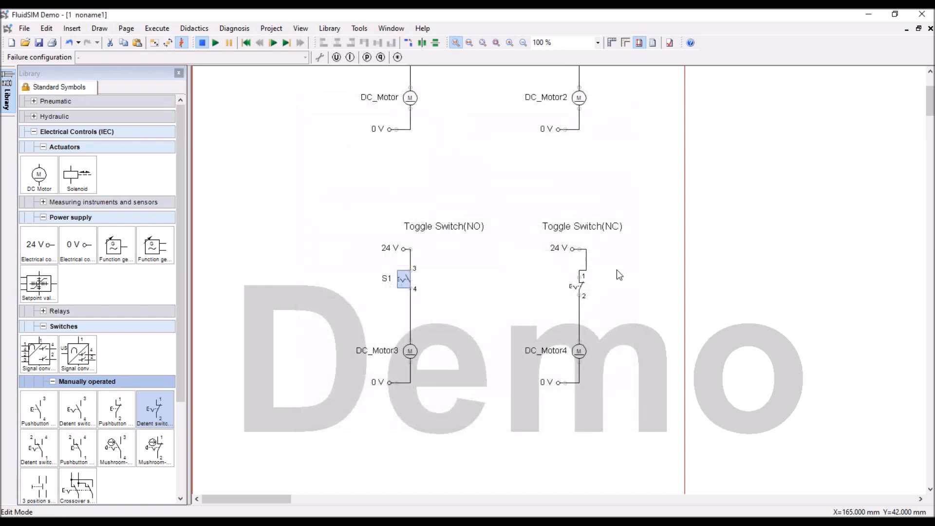
# Set the identification of the detent switch (break) in the DC_Motor4 circuit to S2
pyautogui.doubleClick(580, 290)
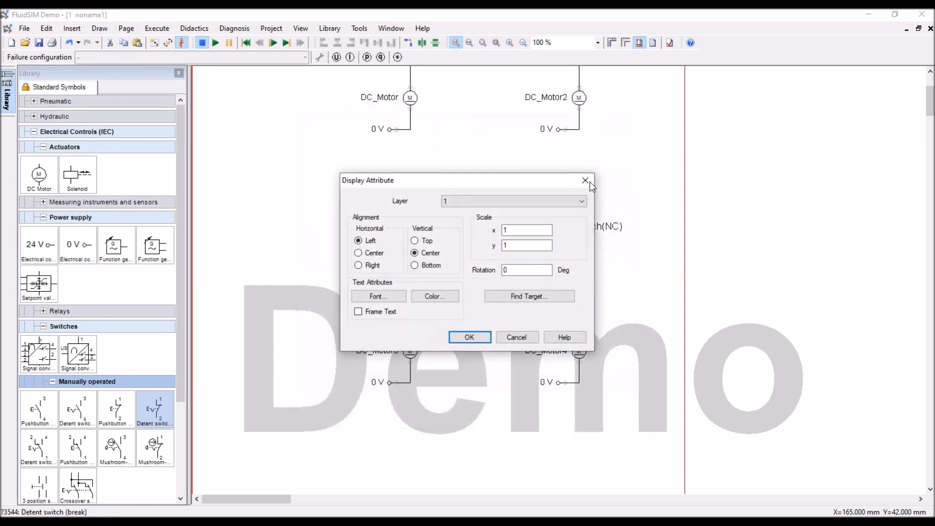
pyautogui.click(589, 182)
pyautogui.doubleClick(579, 278)
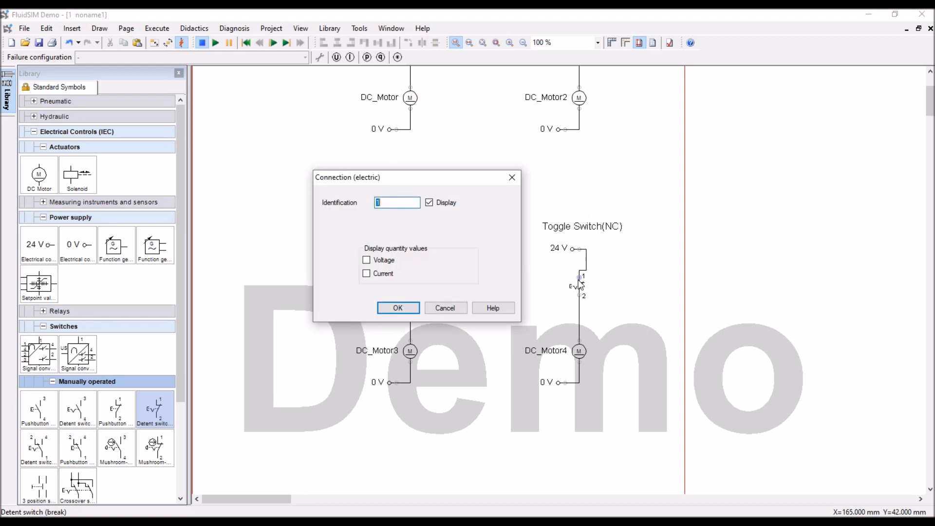
pyautogui.press('Escape')
pyautogui.doubleClick(580, 284)
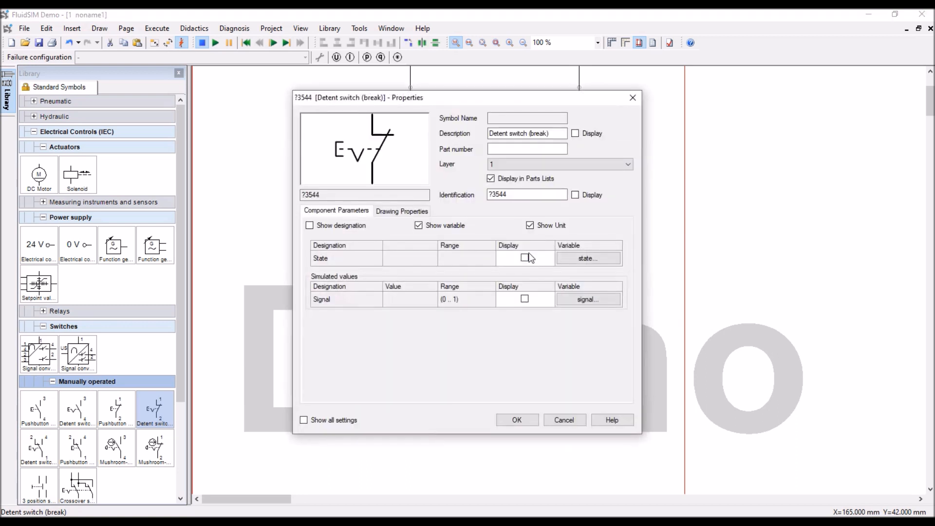
pyautogui.moveTo(522, 195); pyautogui.dragTo(428, 208)
pyautogui.write('S2')
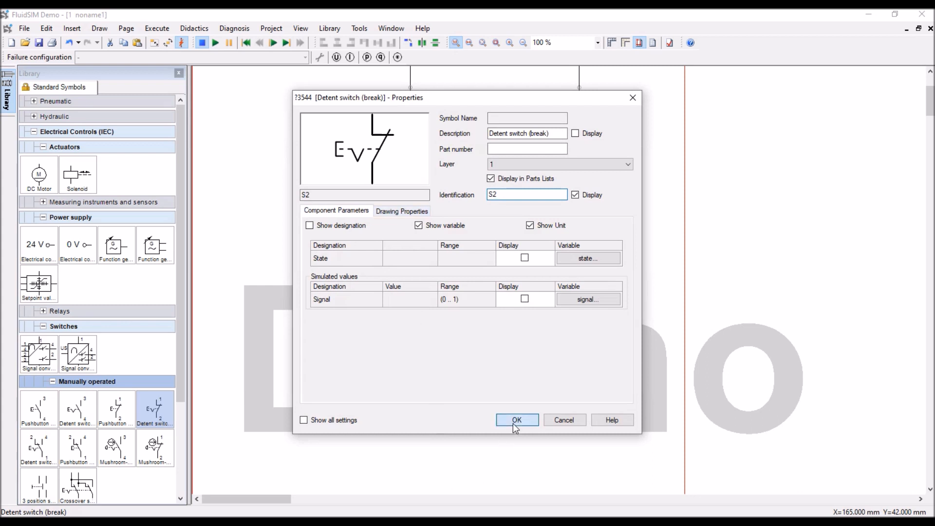
pyautogui.click(516, 420)
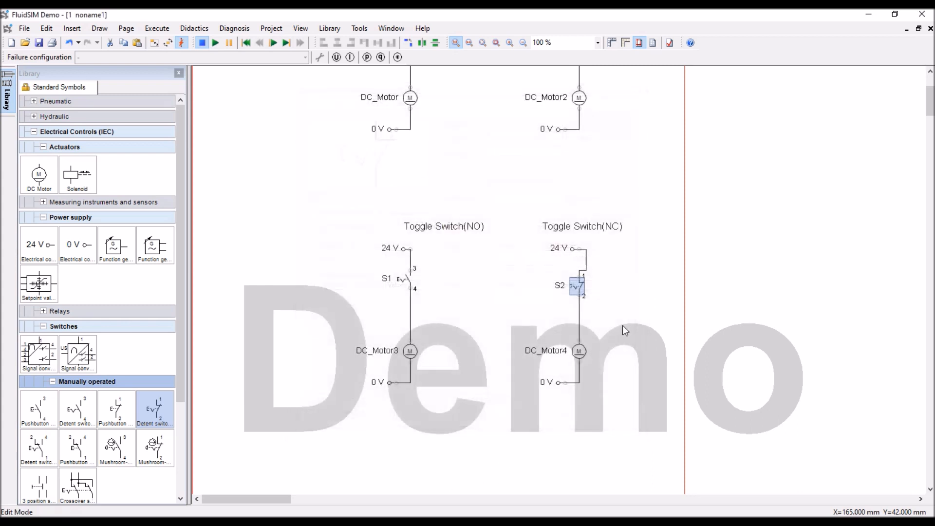
# Start the simulation and toggle switch S1 on and off to test how it controls DC_Motor3
pyautogui.click(214, 44)
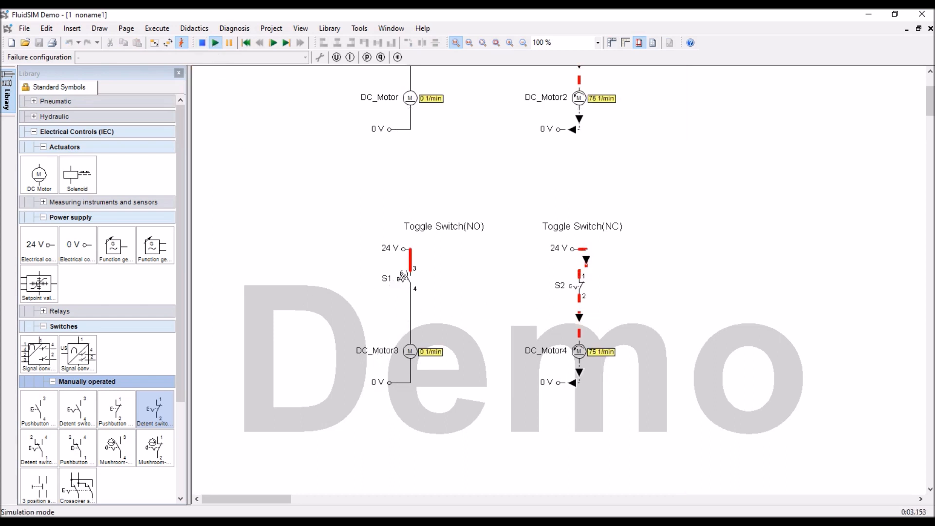
pyautogui.click(403, 277)
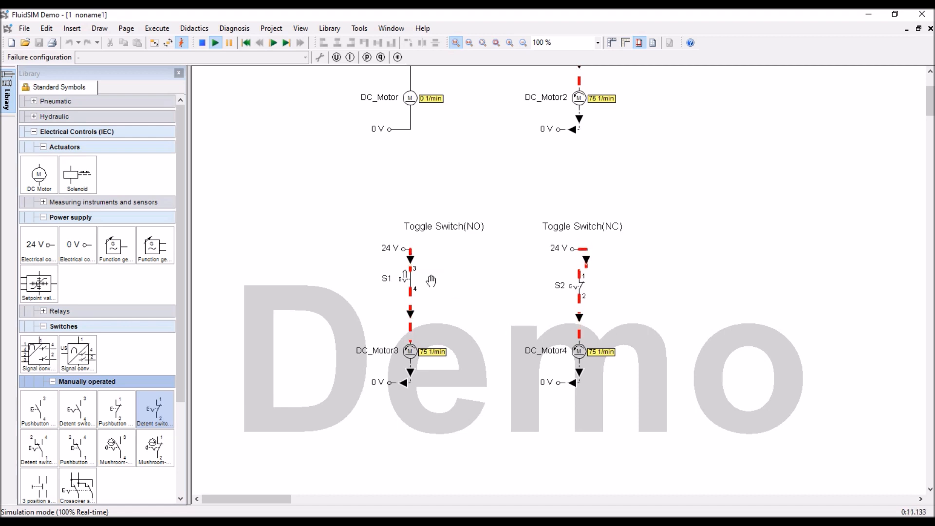
pyautogui.click(407, 274)
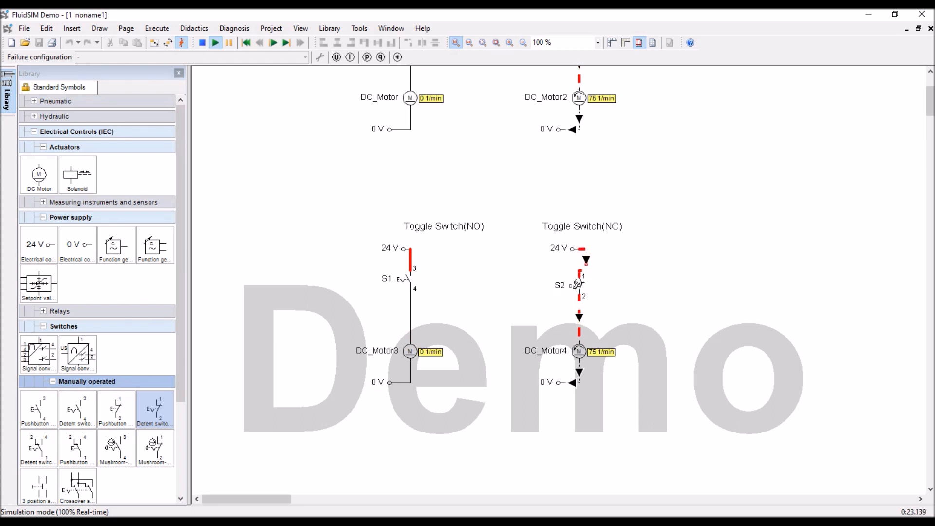
# Toggle switch S2 open and closed again to test DC_Motor4's response, and stop the simulation
pyautogui.click(579, 283)
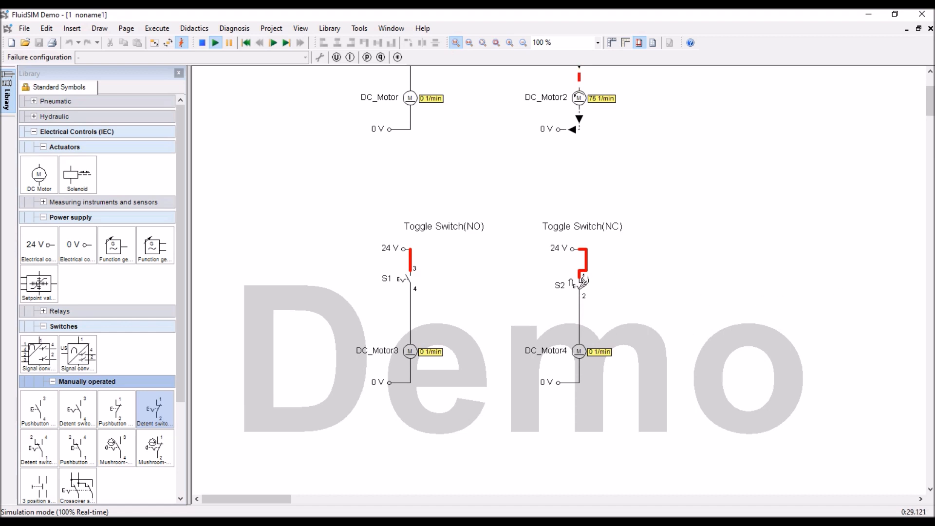
pyautogui.click(581, 282)
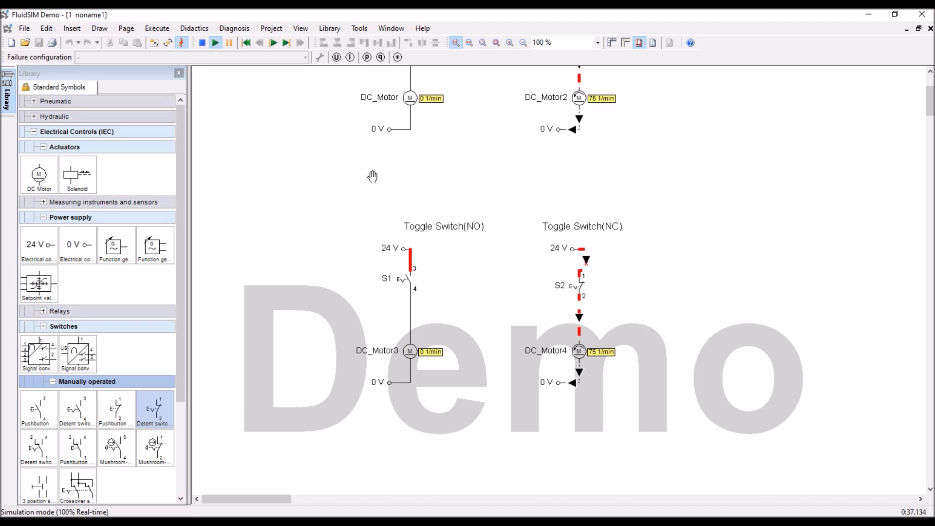
pyautogui.click(202, 43)
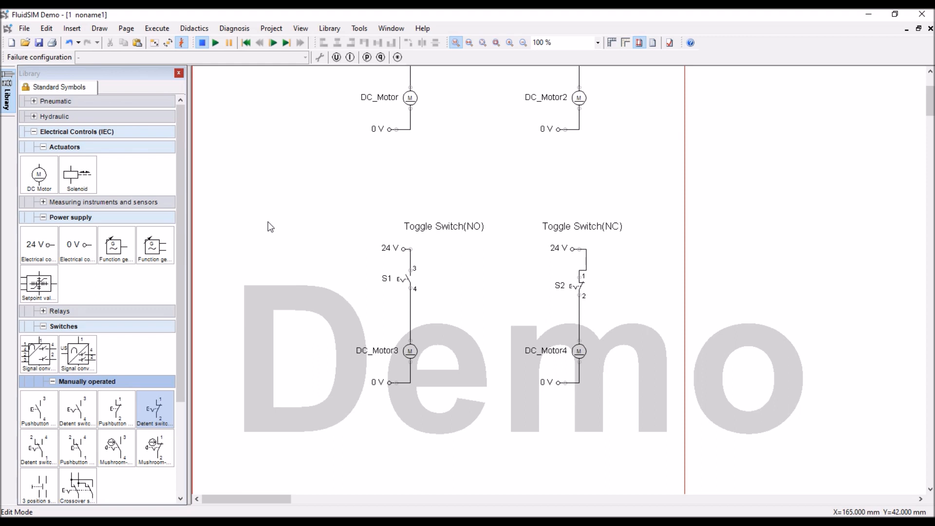
pyautogui.scroll(3, 269, 225)
pyautogui.scroll(-7, 269, 225)
pyautogui.scroll(4, 269, 227)
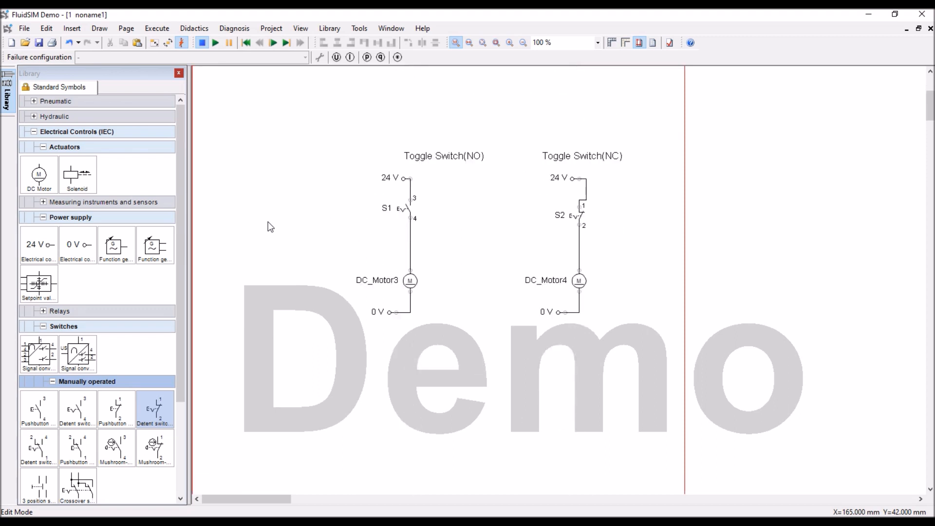